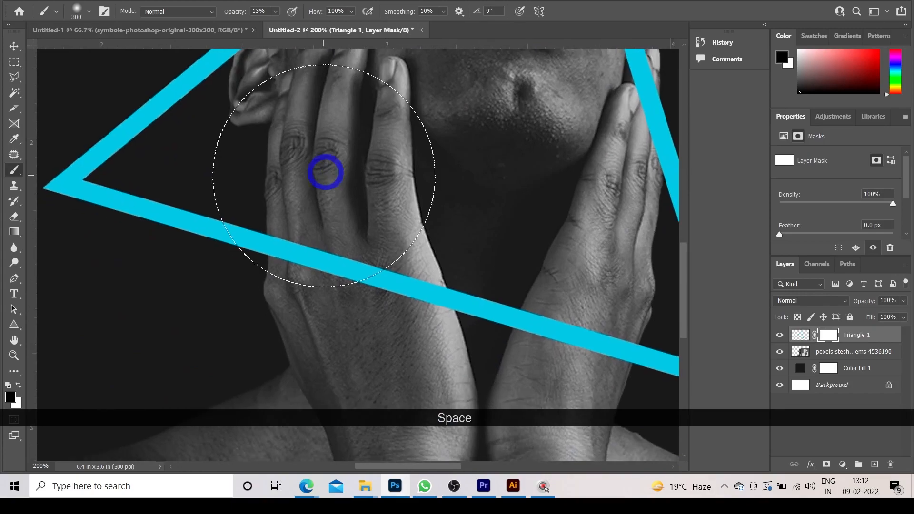
# Reduce the brush size to 40 px
pyautogui.moveTo(324, 176); pyautogui.dragTo(307, 205)
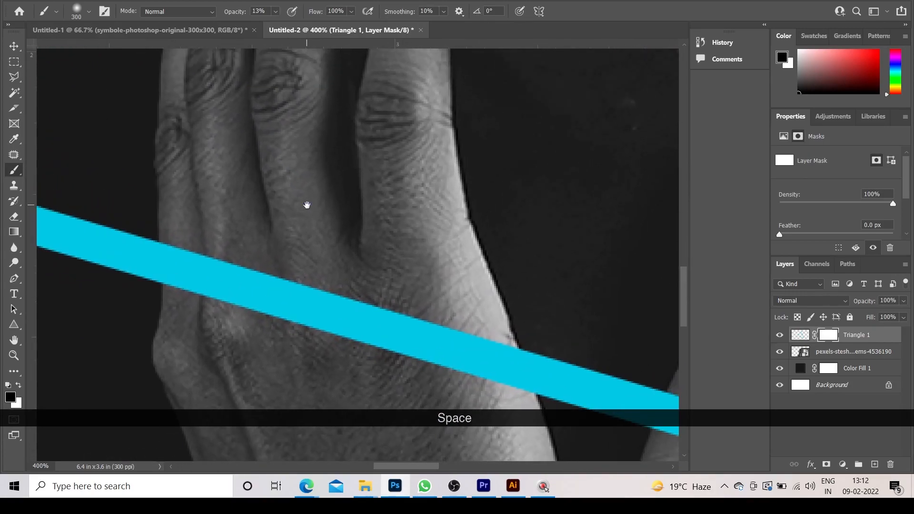
pyautogui.press('[')
pyautogui.press('[')
pyautogui.press('[')
pyautogui.press('[')
pyautogui.press('[')
pyautogui.press('[')
pyautogui.press('[')
pyautogui.press('[')
pyautogui.press('[')
pyautogui.press('[')
pyautogui.press('[')
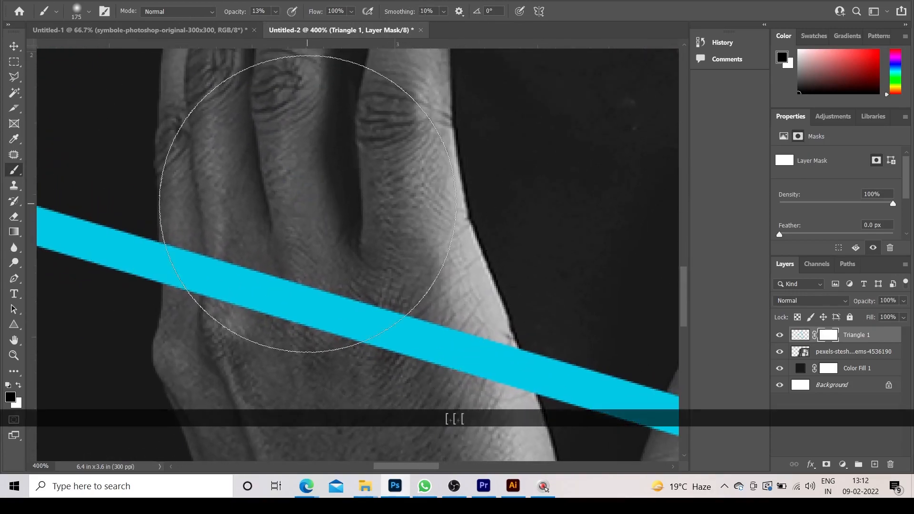
pyautogui.press('[')
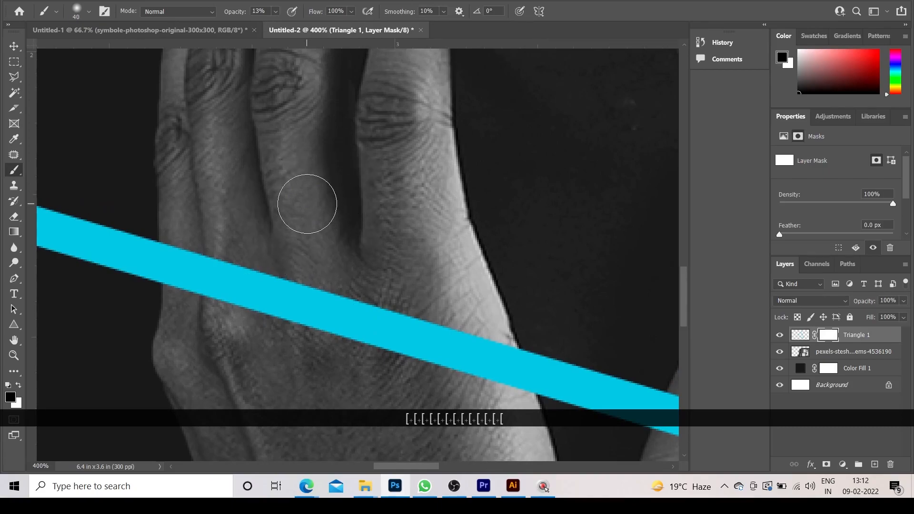
# Load the outline of the pexels portrait layer as a selection
pyautogui.press('ctrl+KP_Subtract')
pyautogui.press('ctrl+KP_Subtract')
pyautogui.press('ctrl+KP_Subtract')
pyautogui.press('ctrl+KP_Subtract')
pyautogui.press('ctrl+KP_Subtract')
pyautogui.press('ctrl+KP_Subtract')
pyautogui.press('ctrl+KP_Subtract')
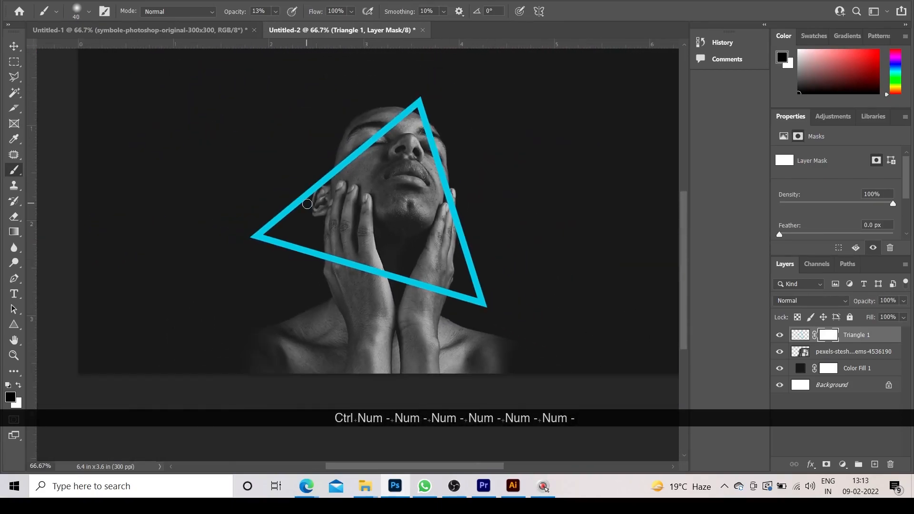
pyautogui.keyDown('ctrl'); pyautogui.click(800, 351); pyautogui.keyUp('ctrl')
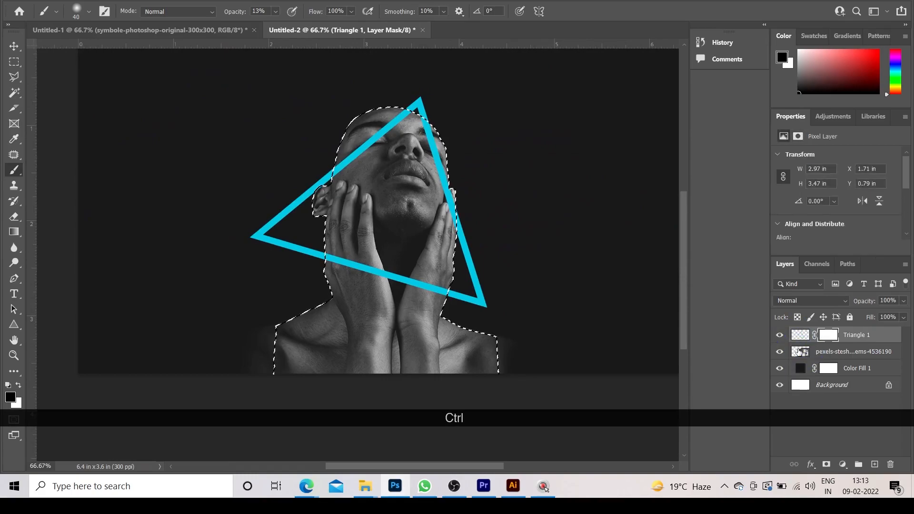
# Make the Triangle 1 layer mask active and raise the brush opacity to 100%
pyautogui.click(800, 335)
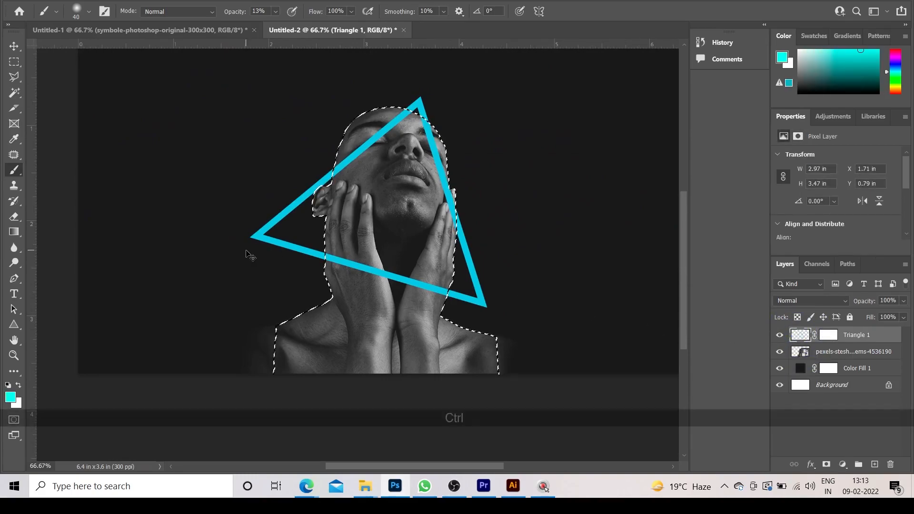
pyautogui.press('ctrl+KP_Add')
pyautogui.press('ctrl+KP_Add')
pyautogui.press('ctrl+KP_Add')
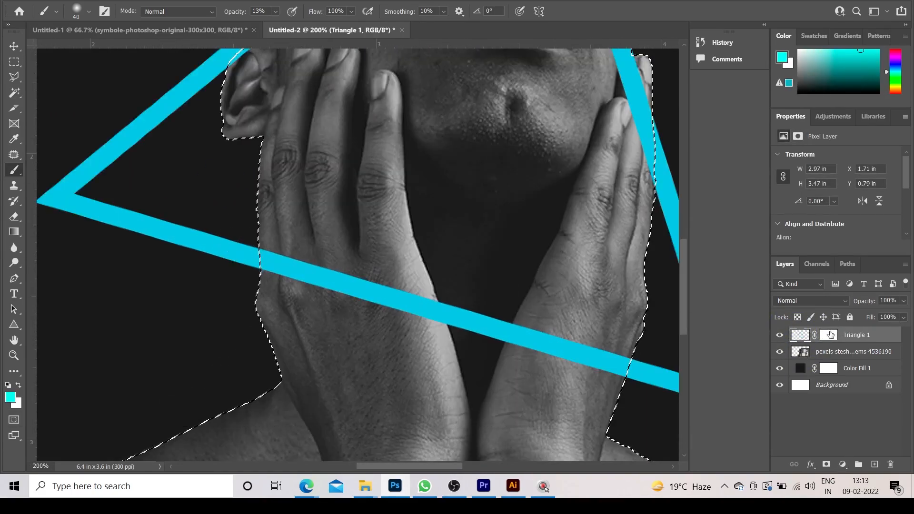
pyautogui.click(829, 335)
pyautogui.moveTo(272, 247)
pyautogui.mouseDown()
pyautogui.moveTo(274, 287)
pyautogui.moveTo(279, 257)
pyautogui.mouseUp()
pyautogui.click(278, 12)
pyautogui.moveTo(279, 25); pyautogui.dragTo(374, 32)
# Paint black on the Triangle 1 mask to hide the triangle's lower bar where it crosses both hands and the neck
pyautogui.moveTo(272, 244)
pyautogui.mouseDown()
pyautogui.moveTo(275, 305)
pyautogui.moveTo(277, 248)
pyautogui.moveTo(299, 314)
pyautogui.moveTo(293, 294)
pyautogui.moveTo(329, 271)
pyautogui.mouseUp()
pyautogui.moveTo(351, 309)
pyautogui.mouseDown()
pyautogui.moveTo(370, 296)
pyautogui.moveTo(443, 325)
pyautogui.moveTo(464, 313)
pyautogui.moveTo(532, 353)
pyautogui.moveTo(564, 324)
pyautogui.mouseUp()
pyautogui.press('space')
pyautogui.moveTo(465, 285); pyautogui.dragTo(265, 215)
pyautogui.moveTo(306, 231)
pyautogui.mouseDown()
pyautogui.moveTo(353, 267)
pyautogui.moveTo(331, 246)
pyautogui.moveTo(416, 253)
pyautogui.moveTo(363, 303)
pyautogui.mouseUp()
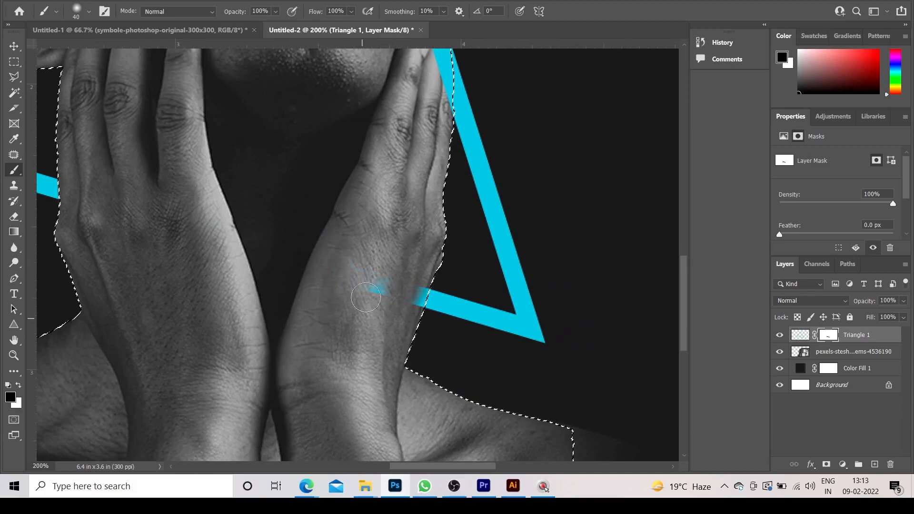
# Switch to the Move tool and clear the portrait selection
pyautogui.press('space')
pyautogui.moveTo(351, 146); pyautogui.dragTo(388, 302)
pyautogui.moveTo(390, 251); pyautogui.dragTo(440, 102)
pyautogui.moveTo(399, 229); pyautogui.dragTo(377, 234)
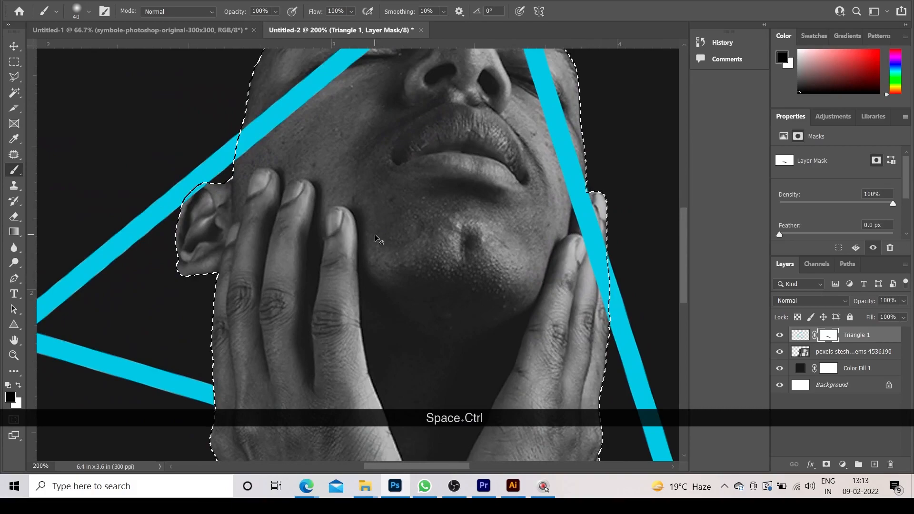
pyautogui.hotkey('ctrl', '-')
pyautogui.hotkey('ctrl', '-')
pyautogui.hotkey('ctrl', '-')
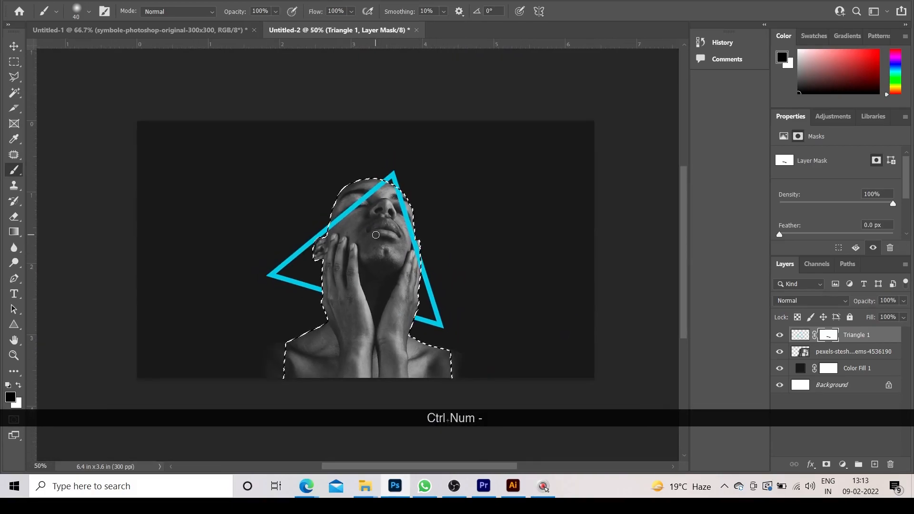
pyautogui.click(14, 46)
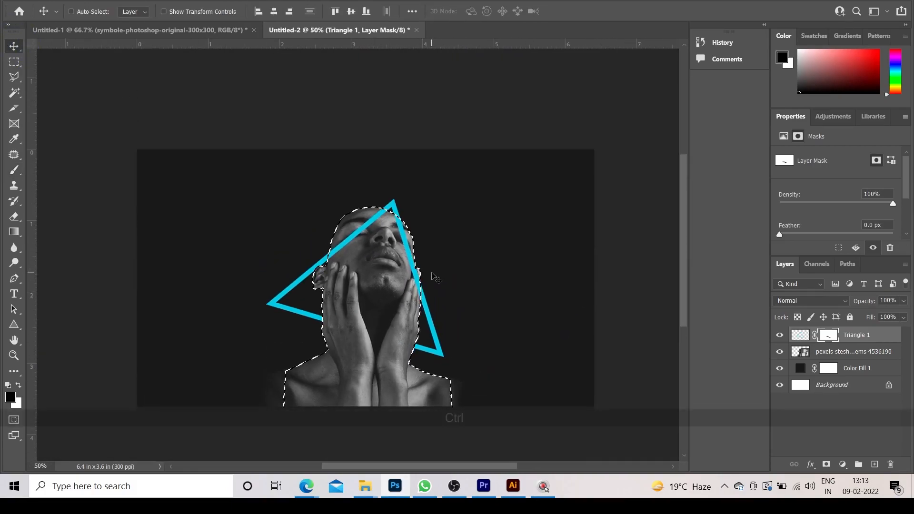
pyautogui.hotkey('ctrl', '+')
pyautogui.hotkey('ctrl', 'd')
pyautogui.hotkey('ctrl', '-')
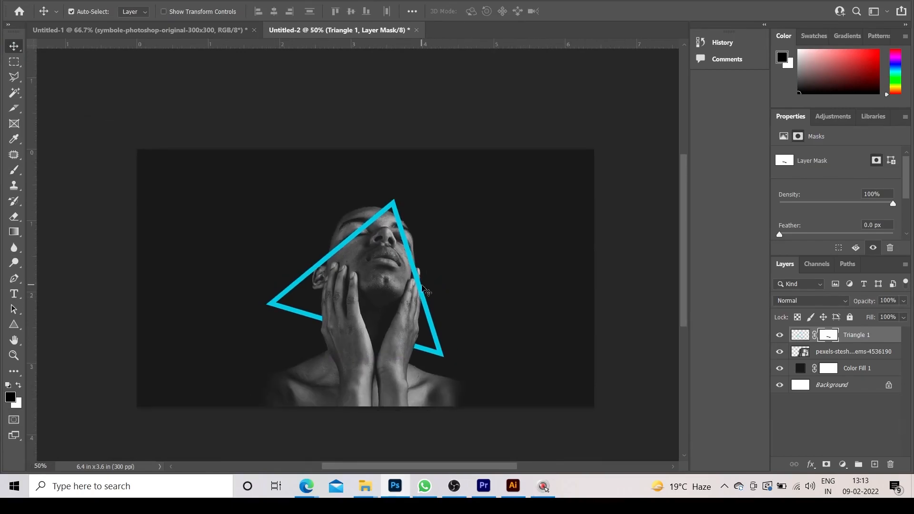
pyautogui.moveTo(422, 293); pyautogui.dragTo(423, 294)
pyautogui.hotkey('ctrl', 'z')
pyautogui.click(570, 98)
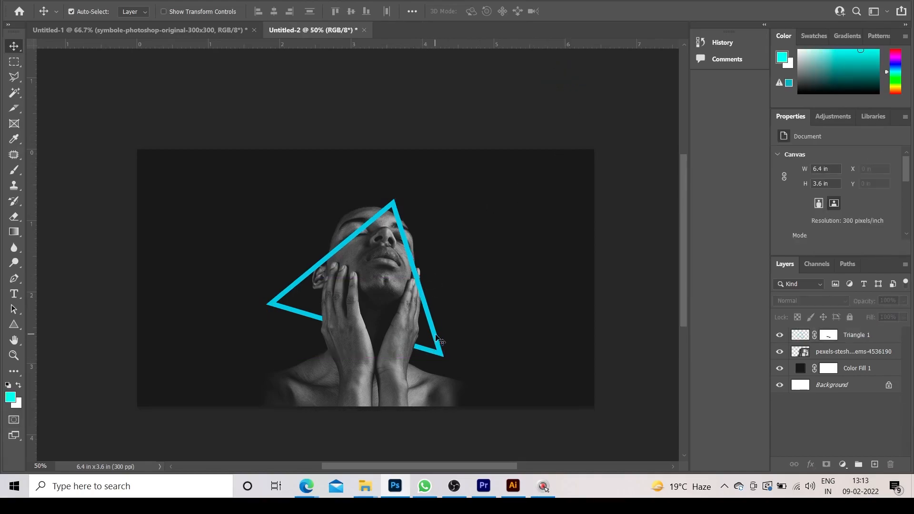
# Duplicate the Triangle 1 layer and set the copy's blend mode to Screen
pyautogui.click(866, 334)
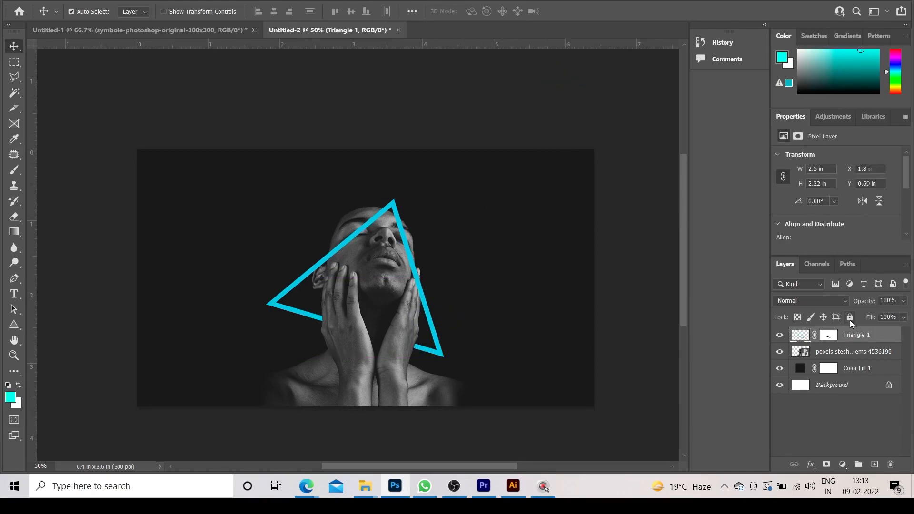
pyautogui.rightClick(840, 330)
pyautogui.click(691, 90)
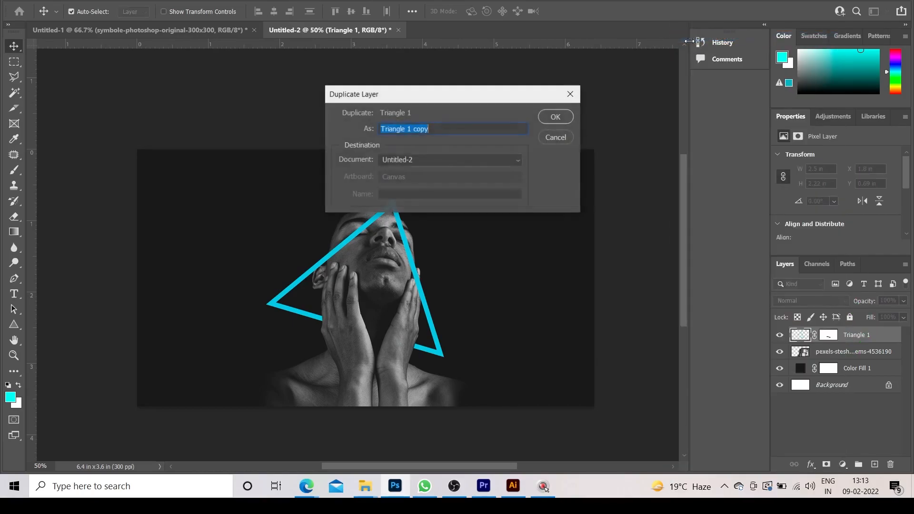
pyautogui.click(556, 118)
pyautogui.click(801, 300)
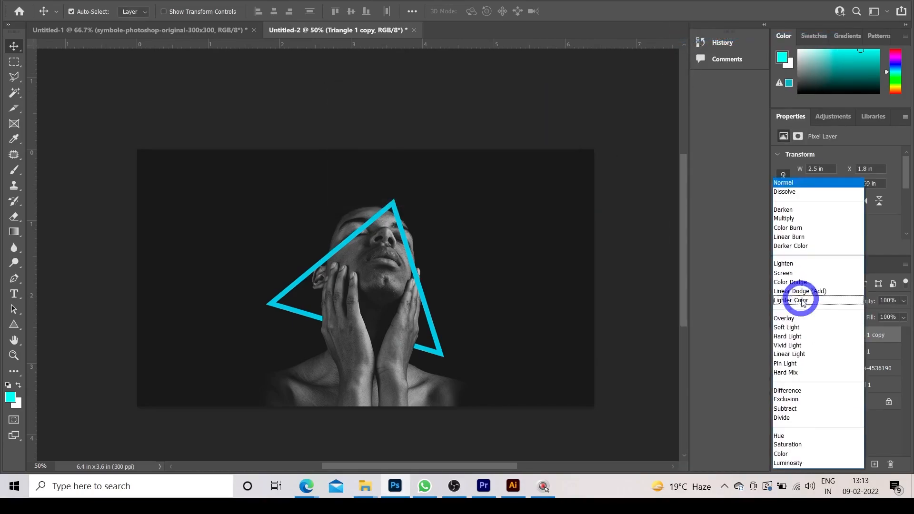
pyautogui.click(796, 273)
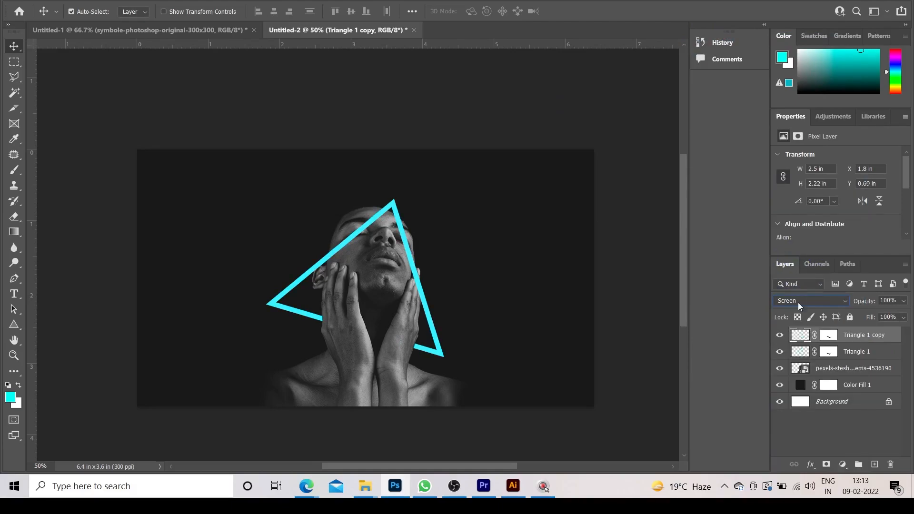
# Apply a Gaussian Blur with a 15-pixel radius to the triangle copy
pyautogui.click(172, 0)
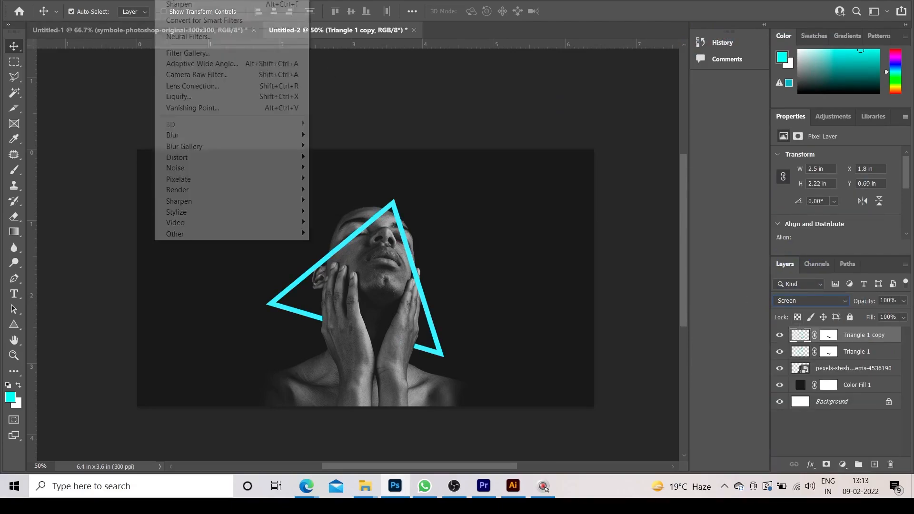
pyautogui.moveTo(262, 136)
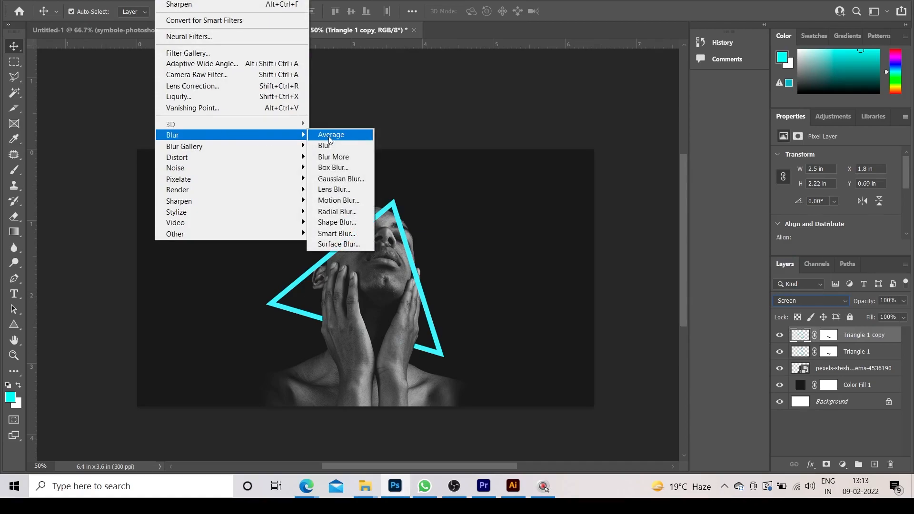
pyautogui.click(339, 179)
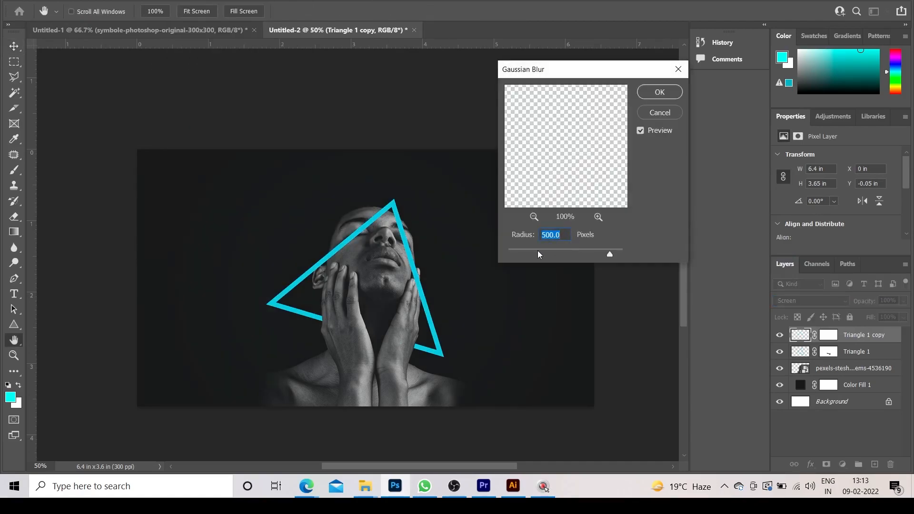
pyautogui.write('15')
pyautogui.click(659, 92)
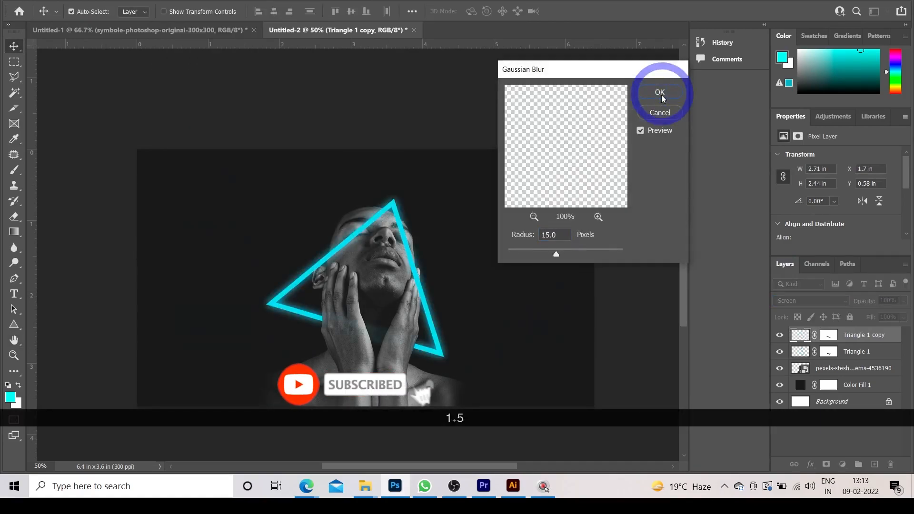
# Duplicate the blurred Triangle 1 copy layer within the same document
pyautogui.rightClick(819, 335)
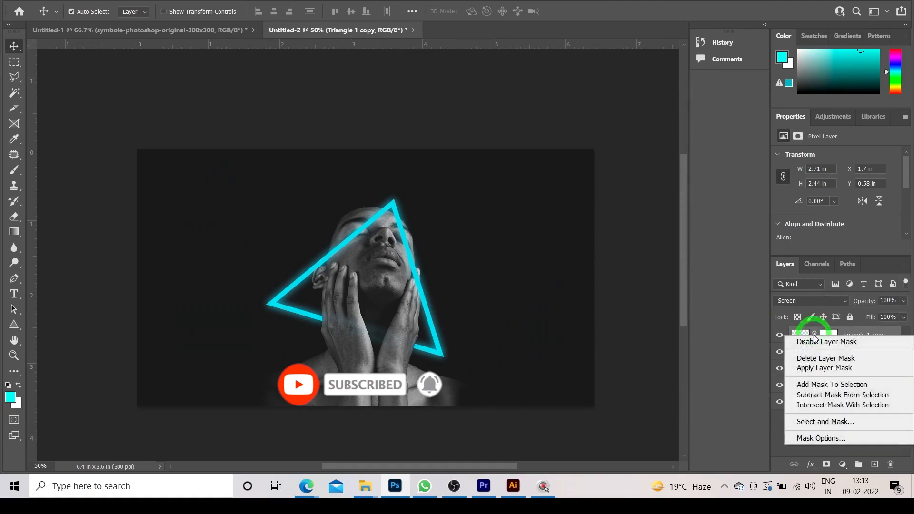
pyautogui.rightClick(808, 332)
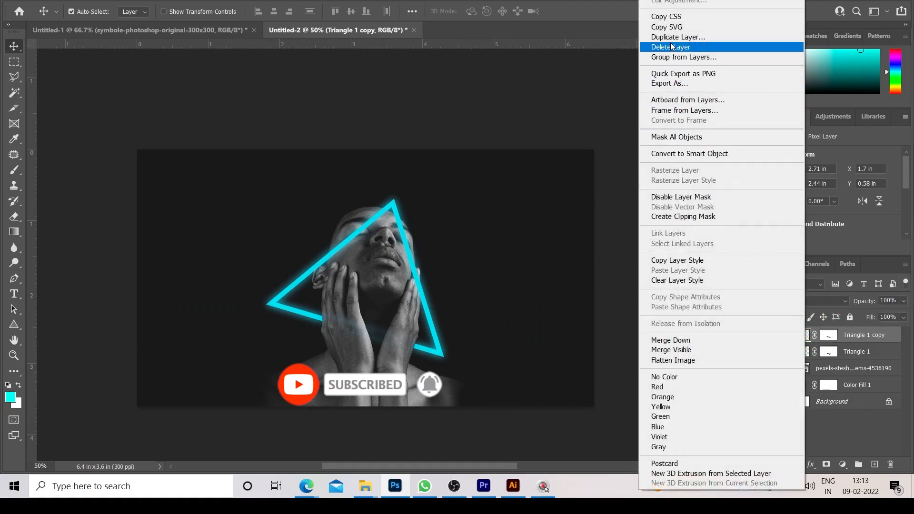
pyautogui.click(672, 37)
pyautogui.click(555, 117)
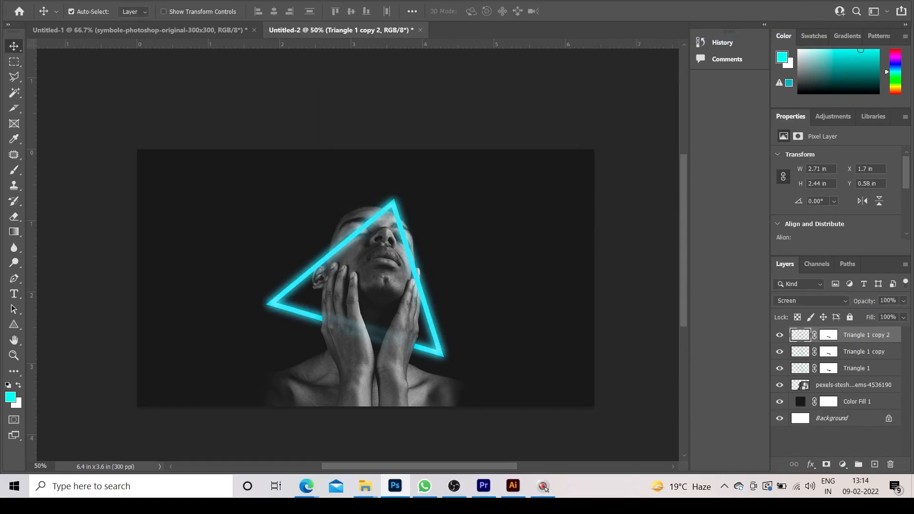
# Apply a Gaussian Blur with a 30-pixel radius to the Triangle 1 copy 2 layer
pyautogui.click(174, 0)
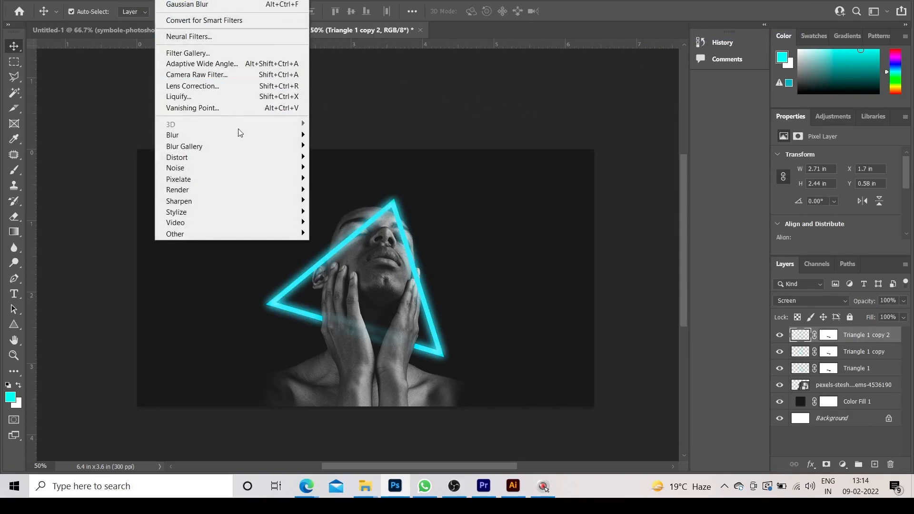
pyautogui.moveTo(254, 137)
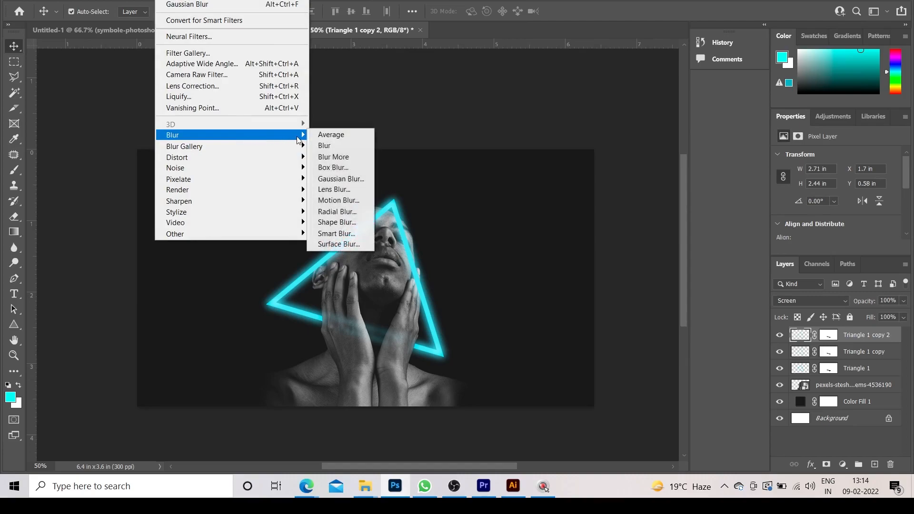
pyautogui.click(325, 183)
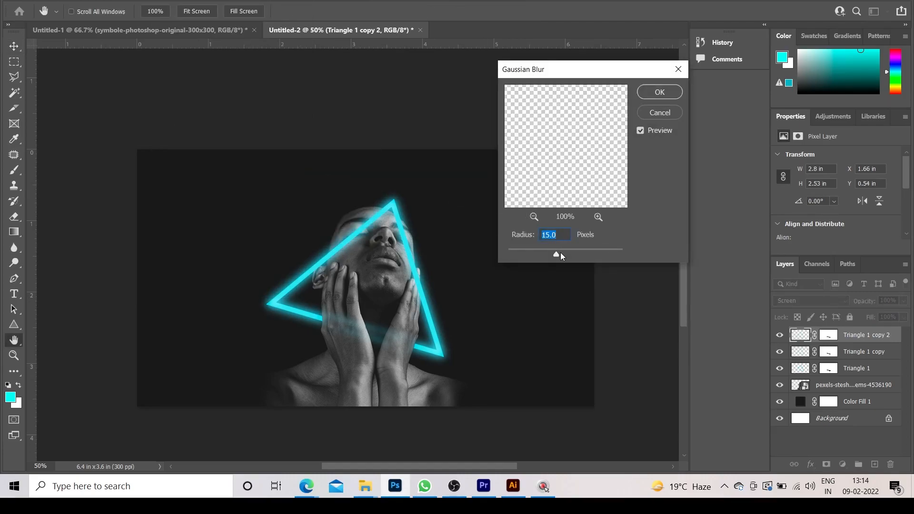
pyautogui.write('30')
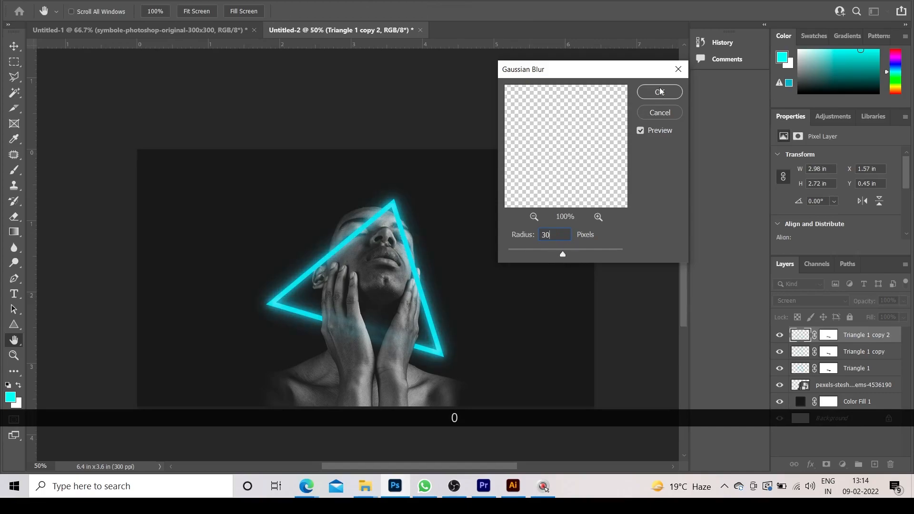
pyautogui.click(659, 93)
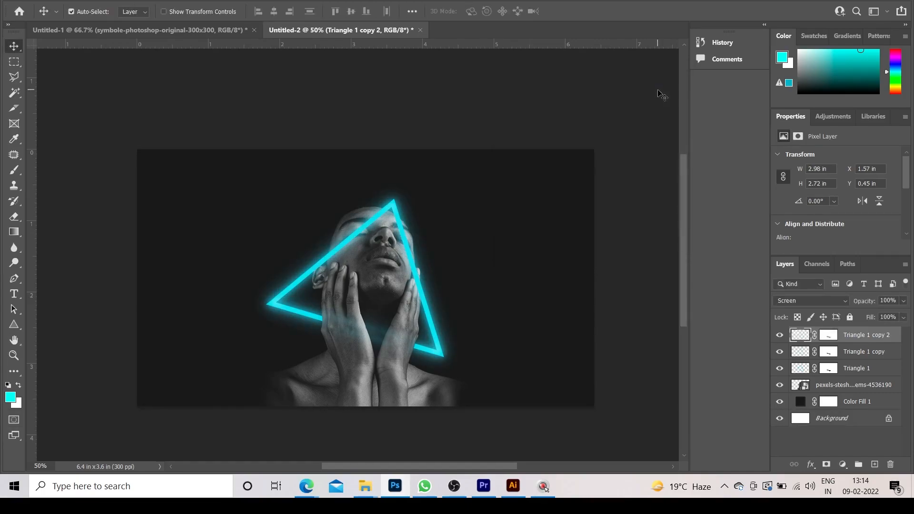
# Duplicate the Triangle 1 copy 2 layer to add another glow layer
pyautogui.rightClick(803, 336)
pyautogui.click(743, 206)
pyautogui.rightClick(812, 336)
pyautogui.rightClick(831, 333)
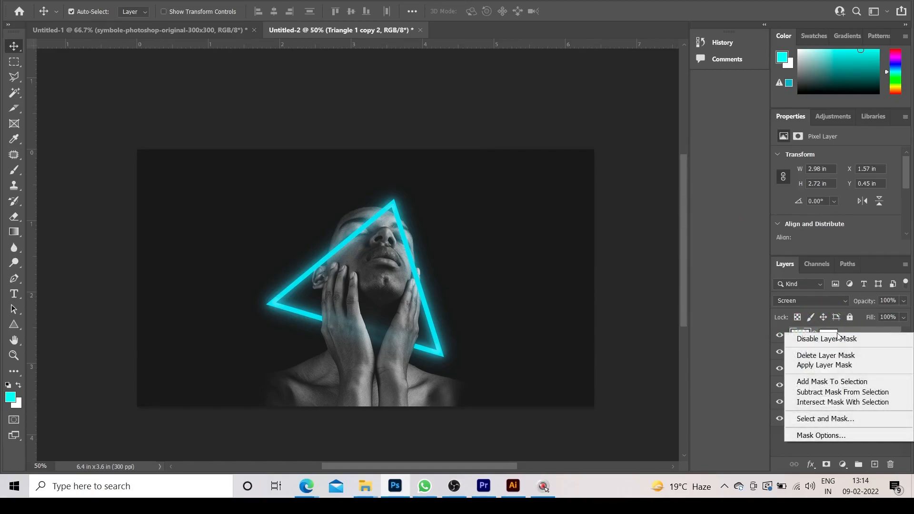
pyautogui.rightClick(850, 331)
pyautogui.rightClick(850, 330)
pyautogui.click(694, 39)
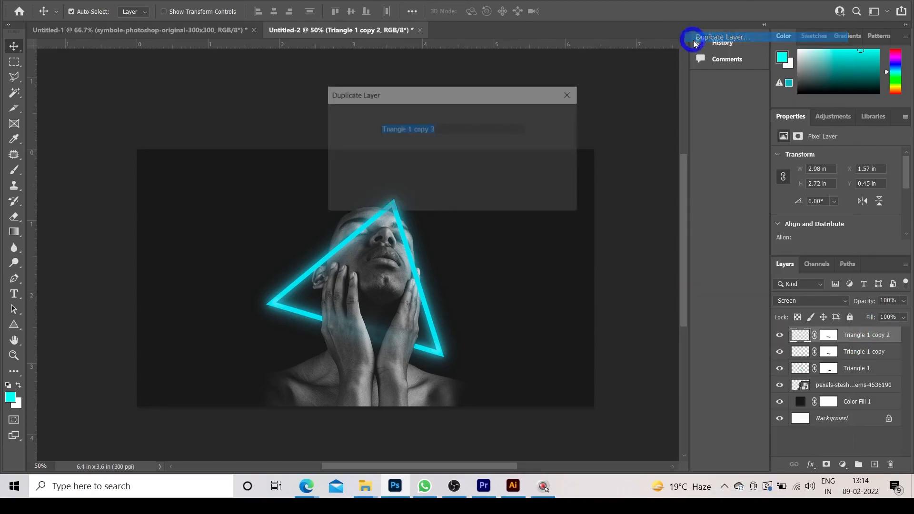
pyautogui.click(556, 118)
# Apply a Gaussian Blur with a 150-pixel radius to the Triangle 1 copy 3 layer
pyautogui.click(165, 1)
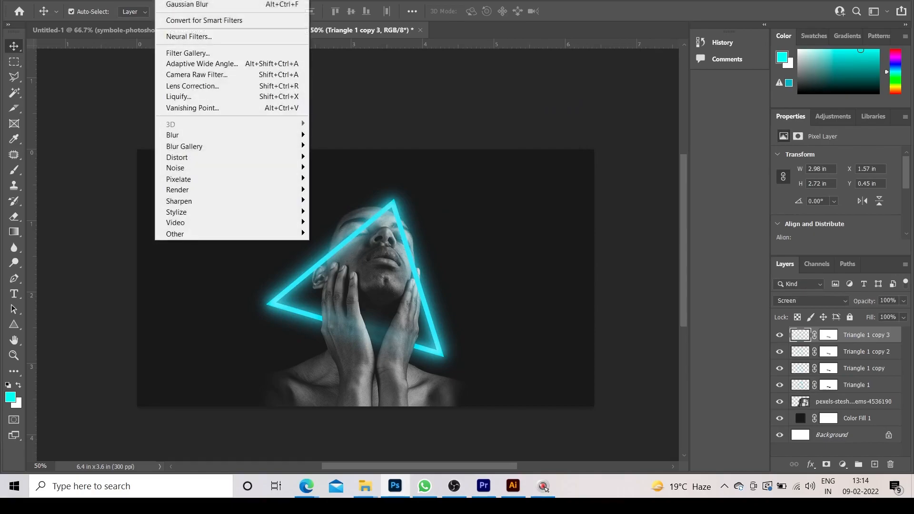
pyautogui.moveTo(238, 137)
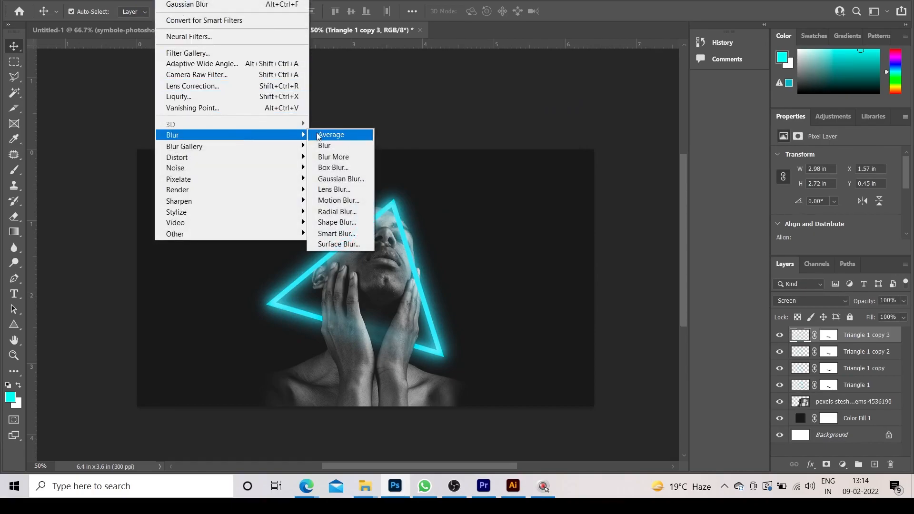
pyautogui.click(328, 180)
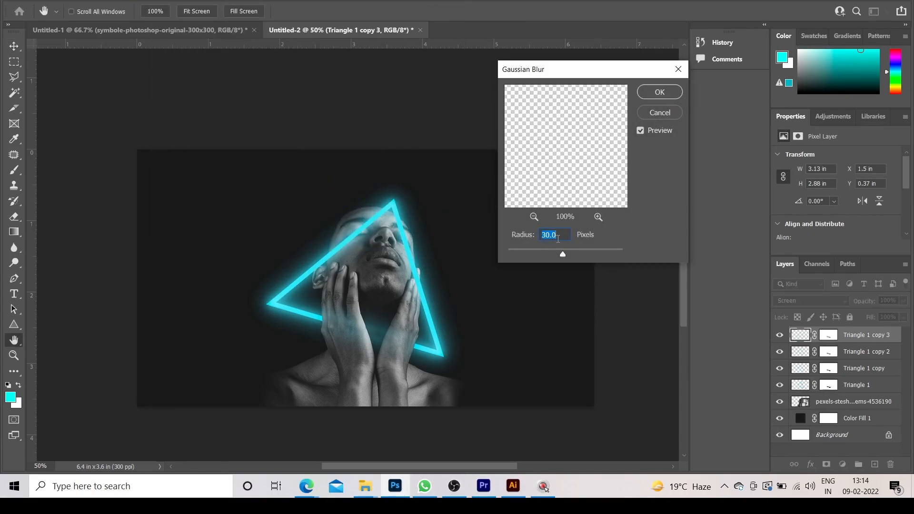
pyautogui.write('1')
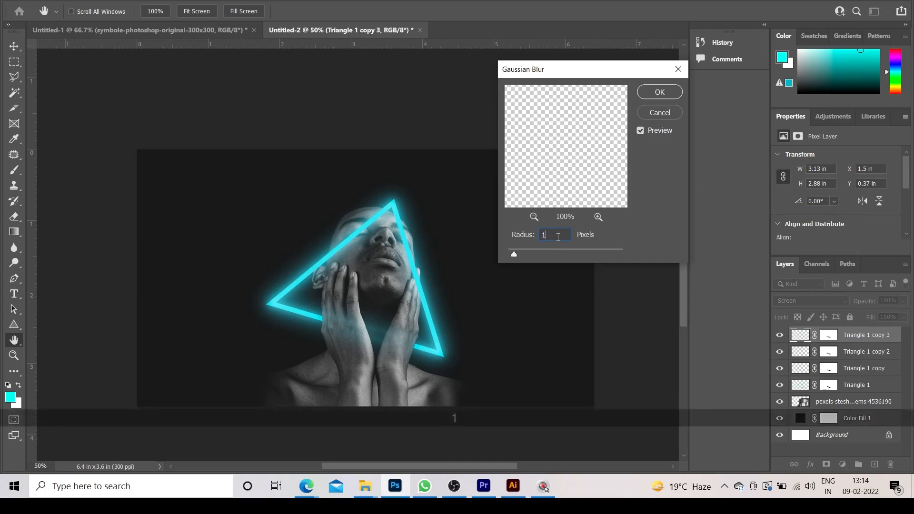
pyautogui.write('50')
pyautogui.click(649, 92)
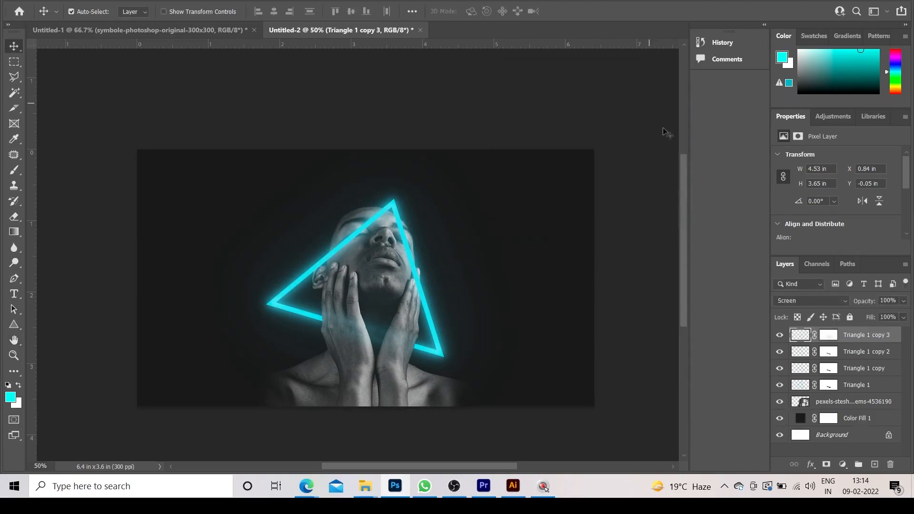
# Duplicate the Triangle 1 copy 3 layer within the same document
pyautogui.rightClick(822, 337)
pyautogui.click(853, 329)
pyautogui.rightClick(853, 329)
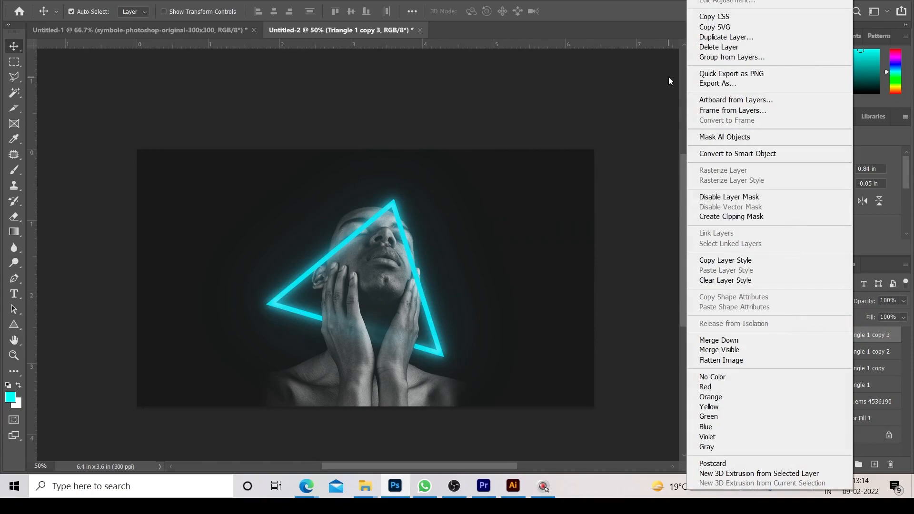
pyautogui.click(709, 39)
pyautogui.click(555, 116)
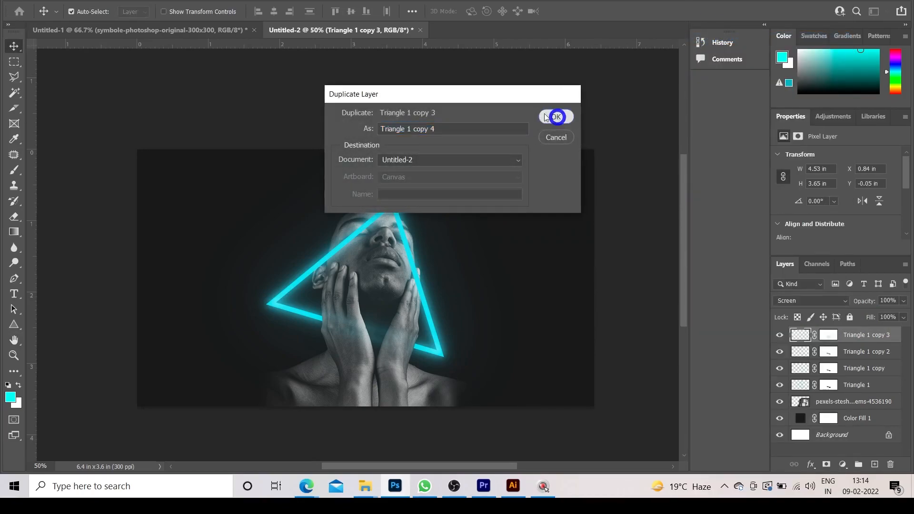
# Apply a Gaussian Blur with a 300-pixel radius to the Triangle 1 copy 4 layer
pyautogui.click(162, 1)
pyautogui.moveTo(241, 135)
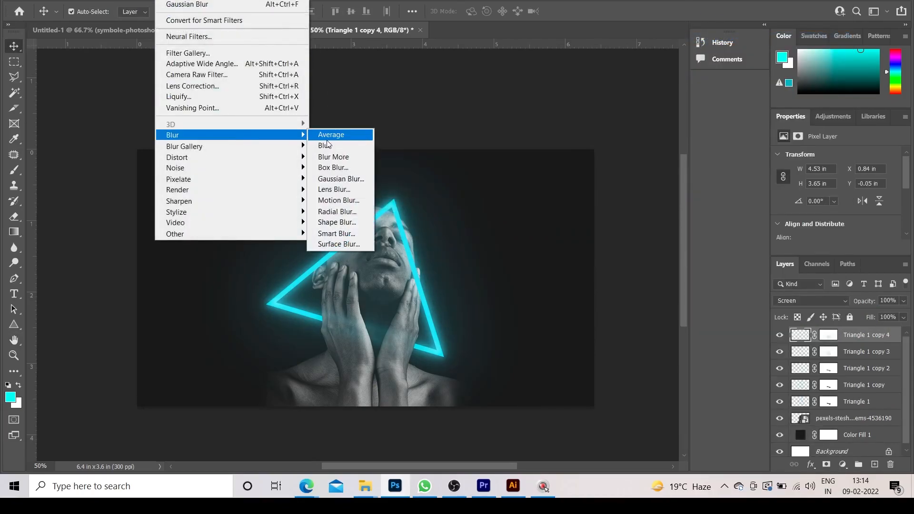
pyautogui.click(340, 177)
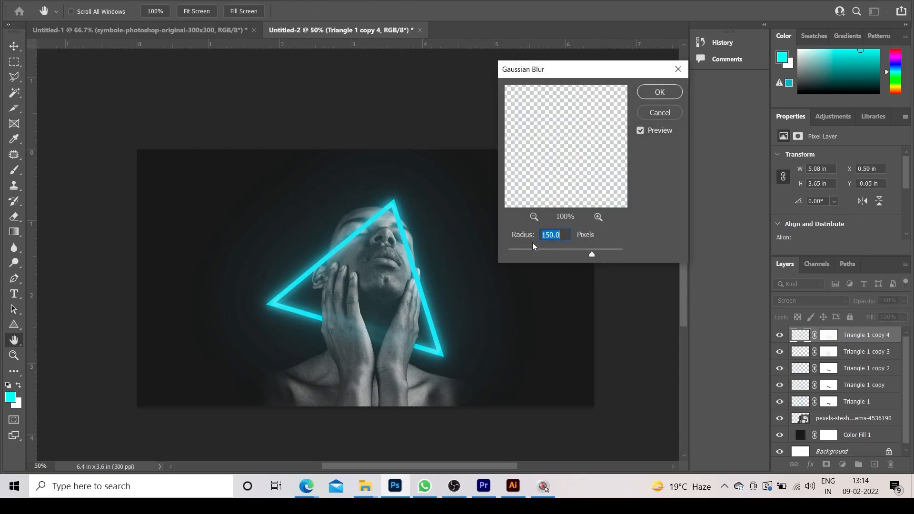
pyautogui.write('300')
pyautogui.click(652, 94)
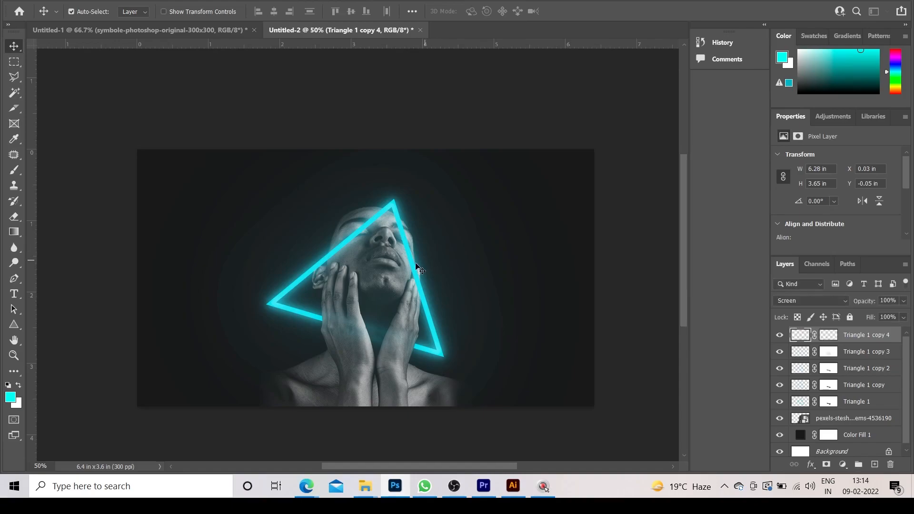
# Load the portrait layer's outline as a selection and target the layer mask of Triangle 1 copy 4
pyautogui.click(384, 276)
pyautogui.press('ctrl+KP_Add')
pyautogui.press('ctrl+KP_Add')
pyautogui.press('ctrl+KP_Add')
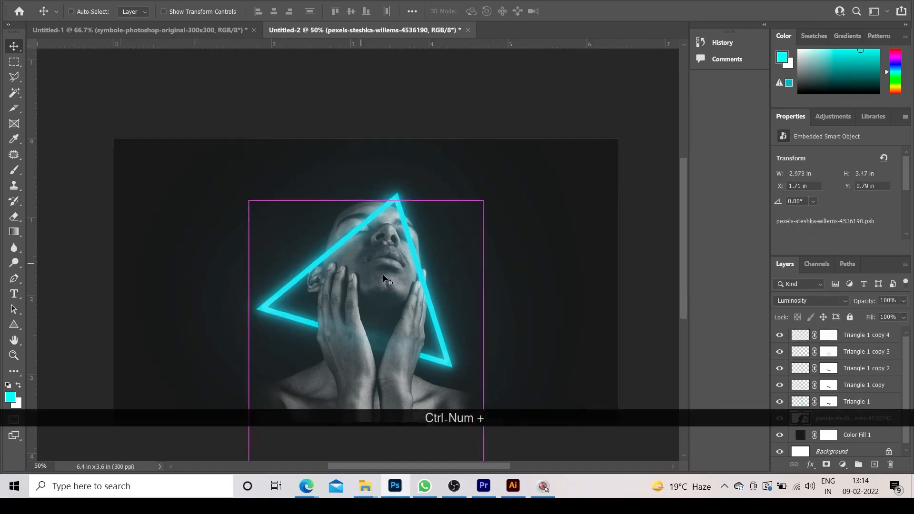
pyautogui.hotkey('ctrl', 'space')
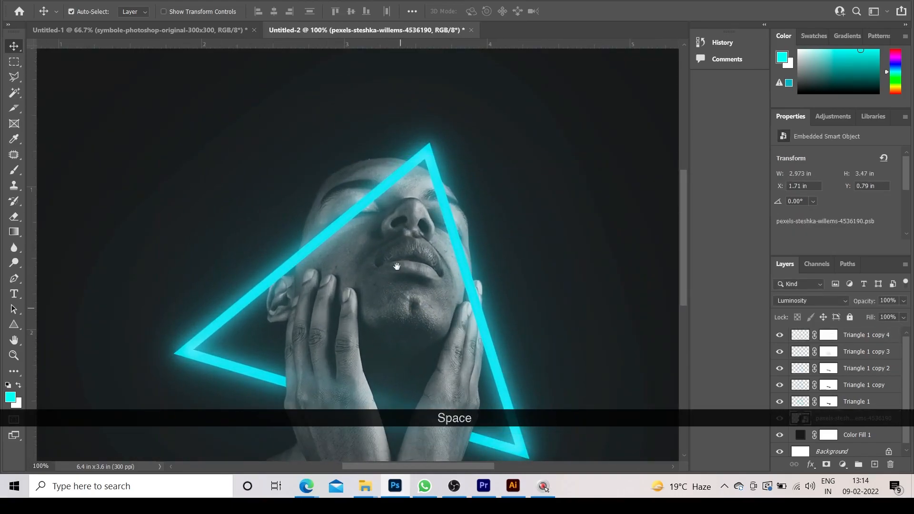
pyautogui.moveTo(399, 281); pyautogui.dragTo(388, 182)
pyautogui.click(828, 335)
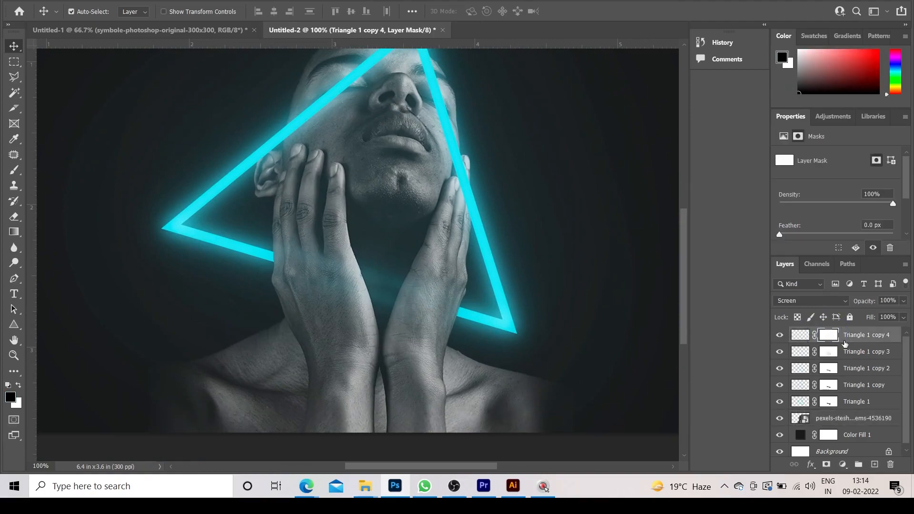
pyautogui.click(830, 336)
pyautogui.keyDown('ctrl'); pyautogui.keyDown('shift'); pyautogui.click(800, 418); pyautogui.keyUp('shift'); pyautogui.keyUp('ctrl')
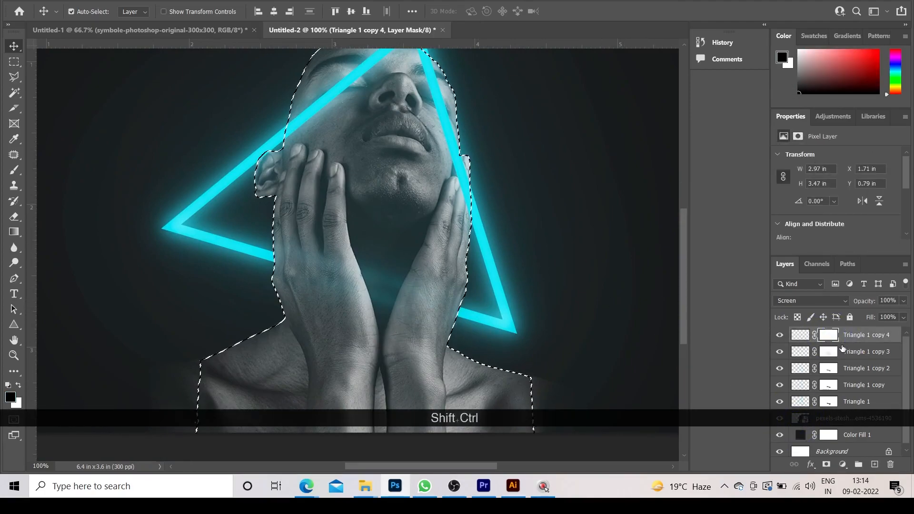
pyautogui.click(831, 336)
# Paint black over the hands and neck on Triangle 1 copy 4's mask, using a brush enlarged to 90 pixels
pyautogui.press('b')
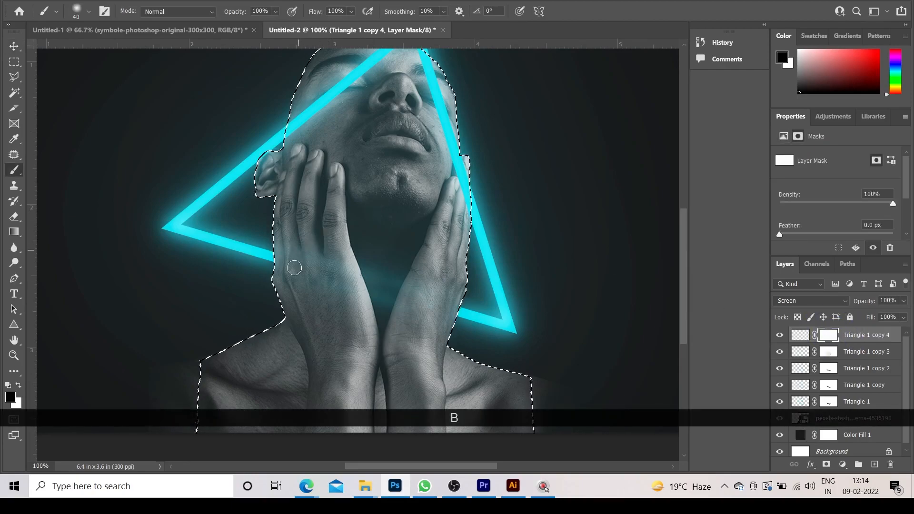
pyautogui.press(']')
pyautogui.press(']')
pyautogui.press(']')
pyautogui.press(']')
pyautogui.press(']')
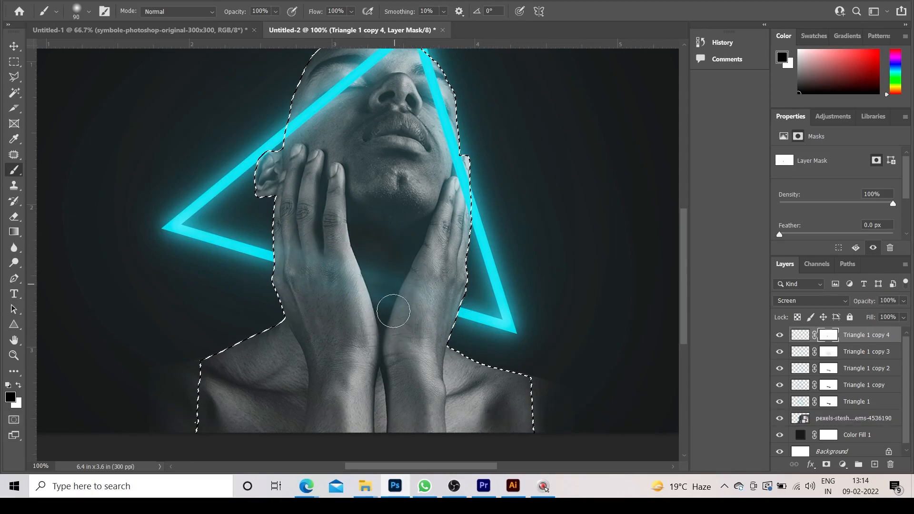
pyautogui.moveTo(287, 264)
pyautogui.mouseDown()
pyautogui.moveTo(276, 287)
pyautogui.moveTo(278, 319)
pyautogui.mouseUp()
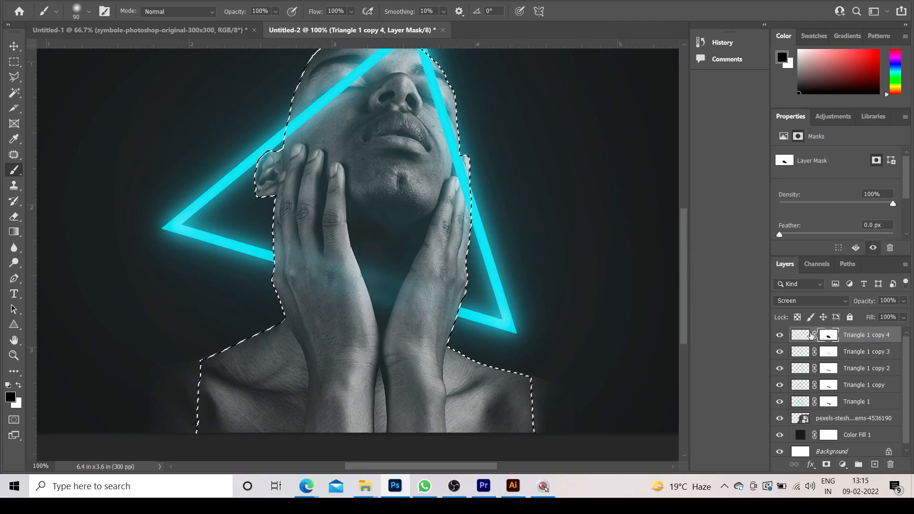
# Paint black over the hands and neck on the layer masks of Triangle 1 copy 3 and Triangle 1 copy 2
pyautogui.hotkey('alt', '[')
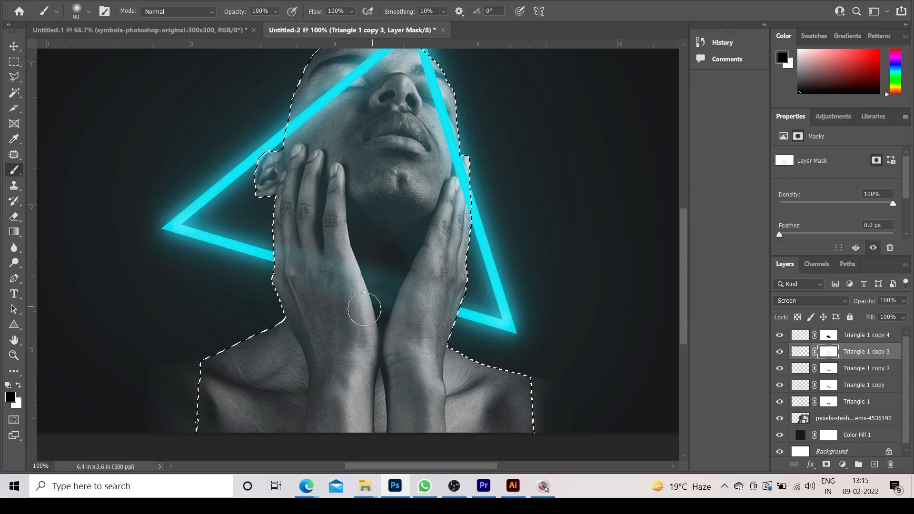
pyautogui.click(441, 319)
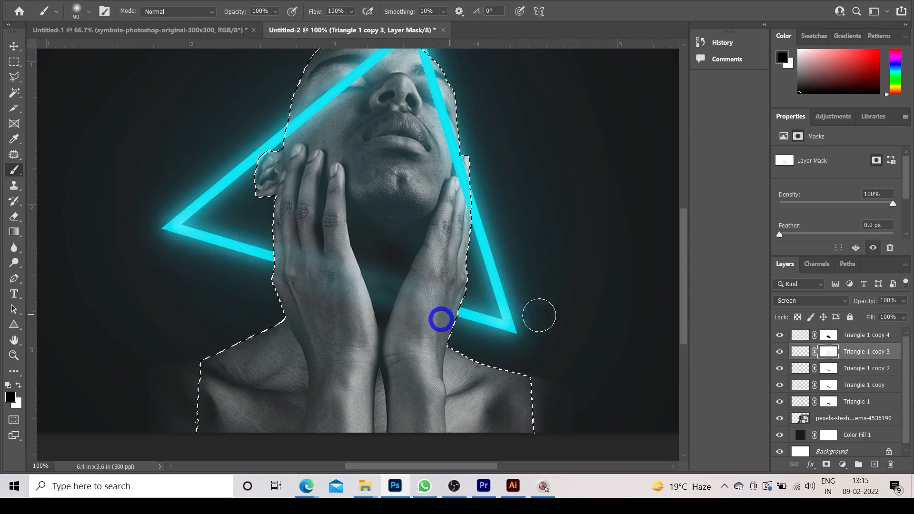
pyautogui.click(822, 370)
pyautogui.moveTo(403, 298)
pyautogui.mouseDown()
pyautogui.moveTo(402, 279)
pyautogui.moveTo(297, 258)
pyautogui.moveTo(285, 266)
pyautogui.moveTo(281, 201)
pyautogui.moveTo(301, 243)
pyautogui.mouseUp()
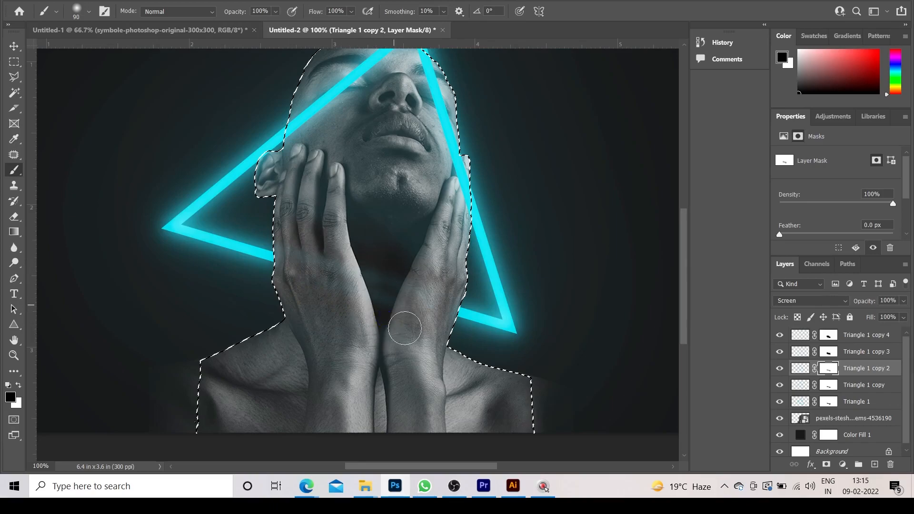
# Paint black over the hands and neck on the layer mask of Triangle 1 copy
pyautogui.click(828, 385)
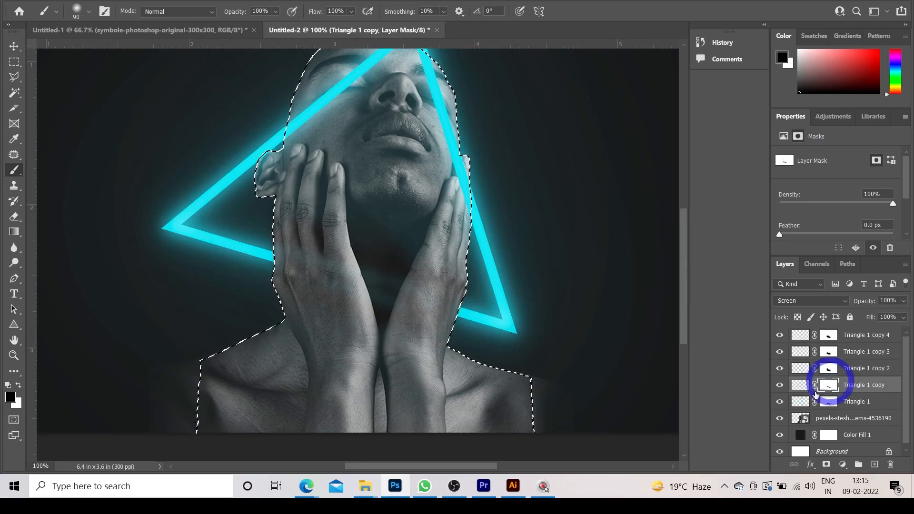
pyautogui.moveTo(378, 280)
pyautogui.mouseDown()
pyautogui.moveTo(367, 260)
pyautogui.moveTo(328, 265)
pyautogui.moveTo(311, 245)
pyautogui.moveTo(281, 242)
pyautogui.moveTo(299, 206)
pyautogui.mouseUp()
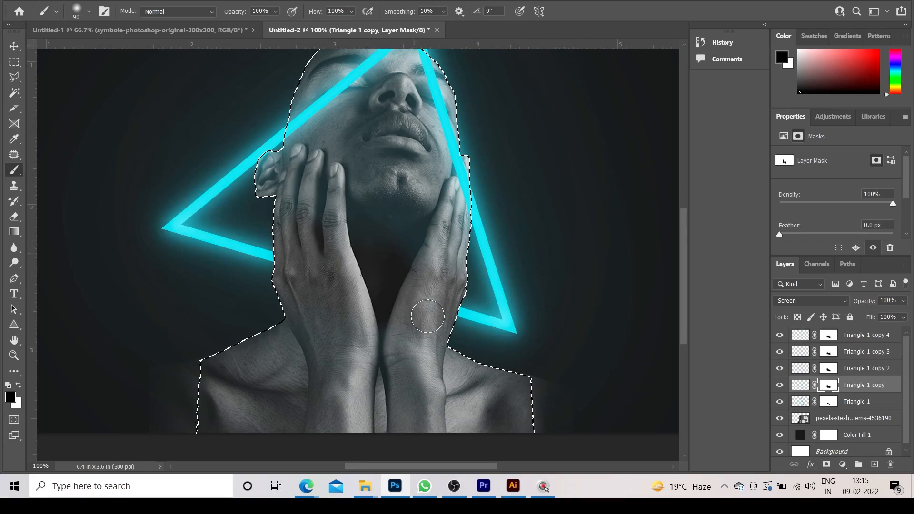
pyautogui.moveTo(367, 258); pyautogui.dragTo(353, 260)
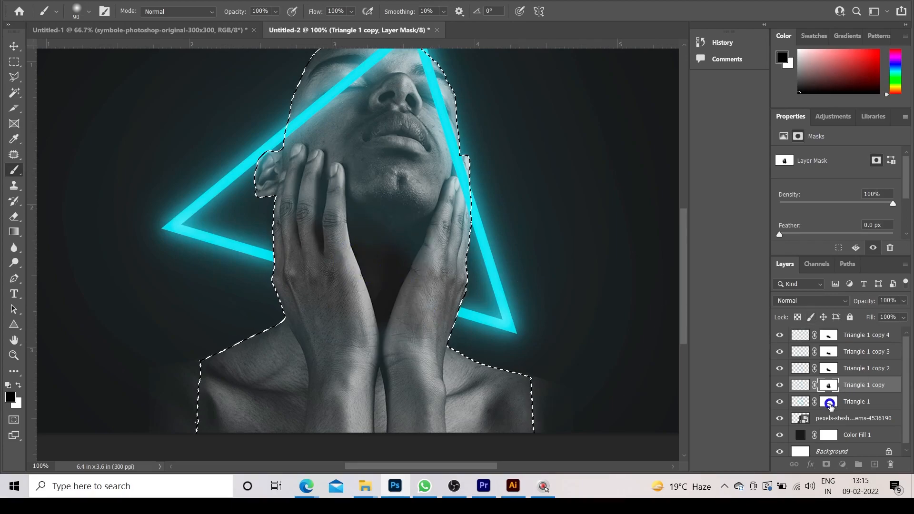
# Paint black over the hands and neck on the original Triangle 1 layer's mask, and clear the selection
pyautogui.click(829, 401)
pyautogui.moveTo(457, 270)
pyautogui.mouseDown()
pyautogui.moveTo(422, 253)
pyautogui.moveTo(400, 251)
pyautogui.moveTo(381, 274)
pyautogui.mouseUp()
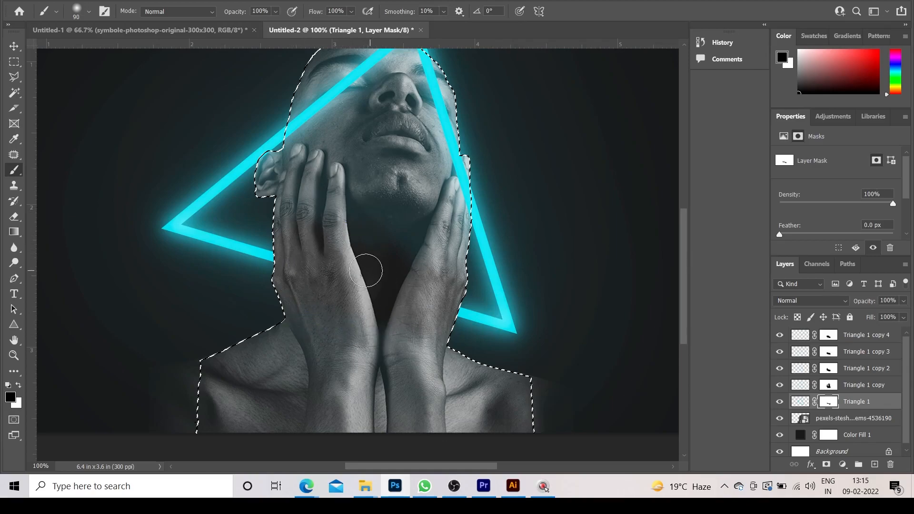
pyautogui.moveTo(318, 259)
pyautogui.mouseDown()
pyautogui.moveTo(310, 227)
pyautogui.moveTo(290, 251)
pyautogui.mouseUp()
pyautogui.moveTo(372, 262); pyautogui.dragTo(392, 267)
pyautogui.press('ctrl')
pyautogui.hotkey('ctrl', 'd')
pyautogui.press('ctrl+KP_Subtract')
pyautogui.press('ctrl+KP_Subtract')
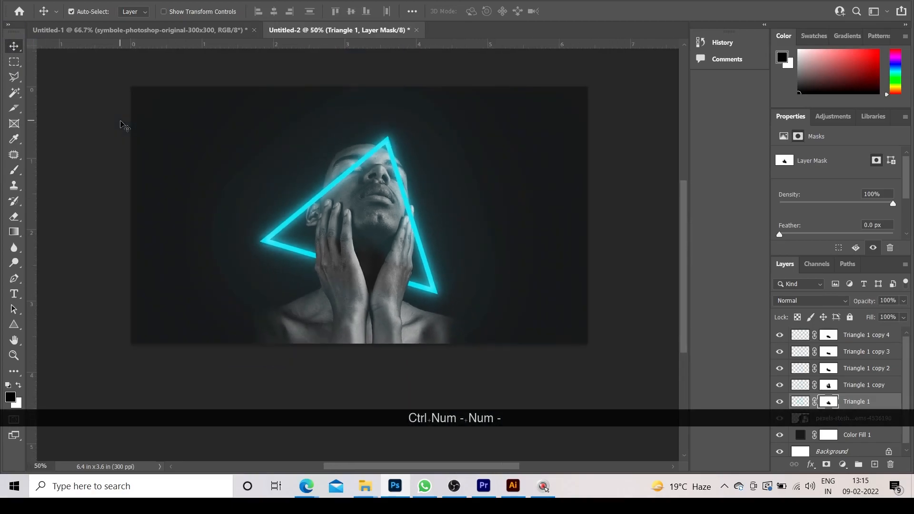
pyautogui.press('ctrl+KP_Add')
pyautogui.press('ctrl')
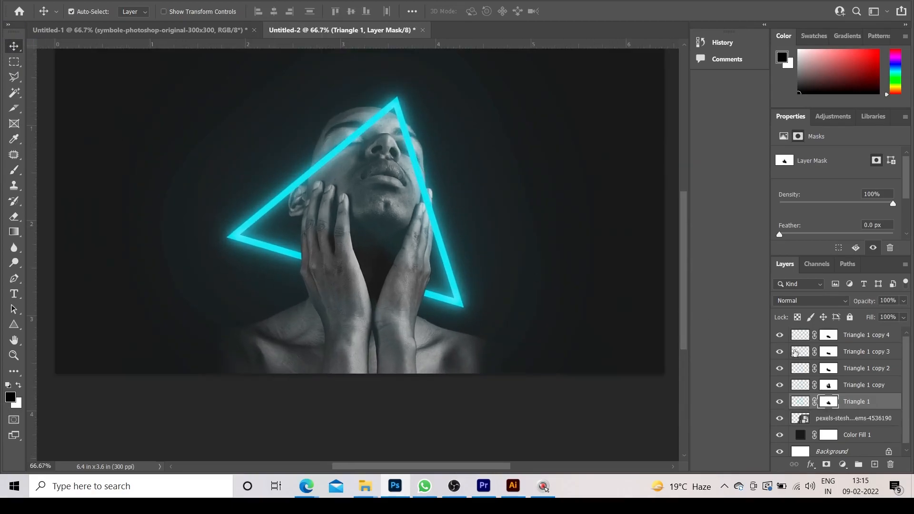
# Rasterize the portrait layer and duplicate it within the same document
pyautogui.click(818, 418)
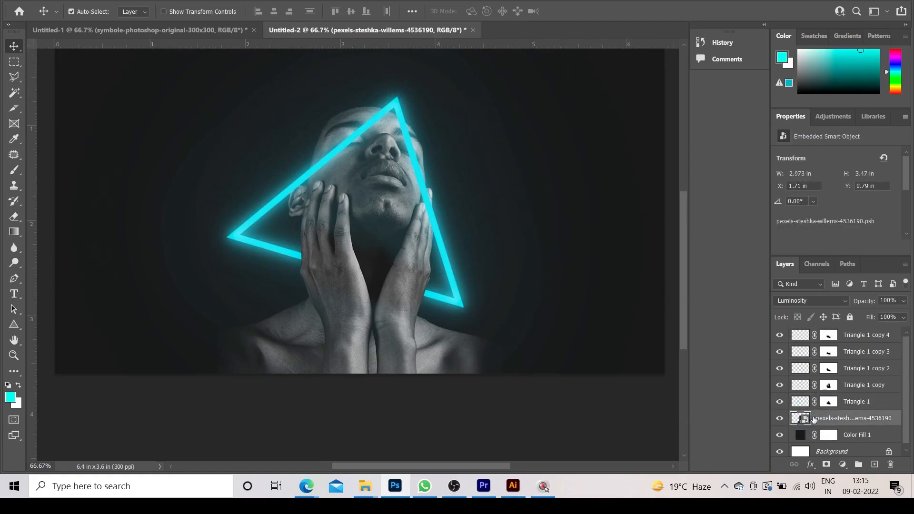
pyautogui.rightClick(812, 418)
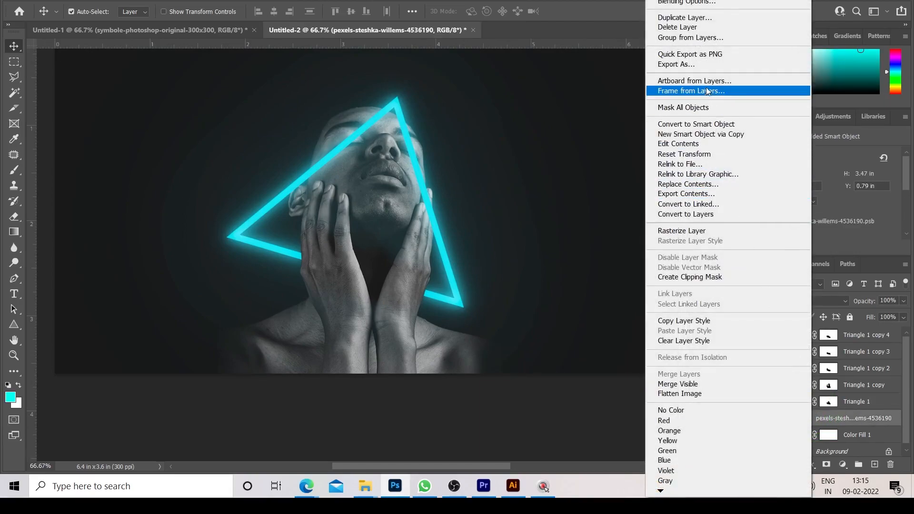
pyautogui.click(669, 231)
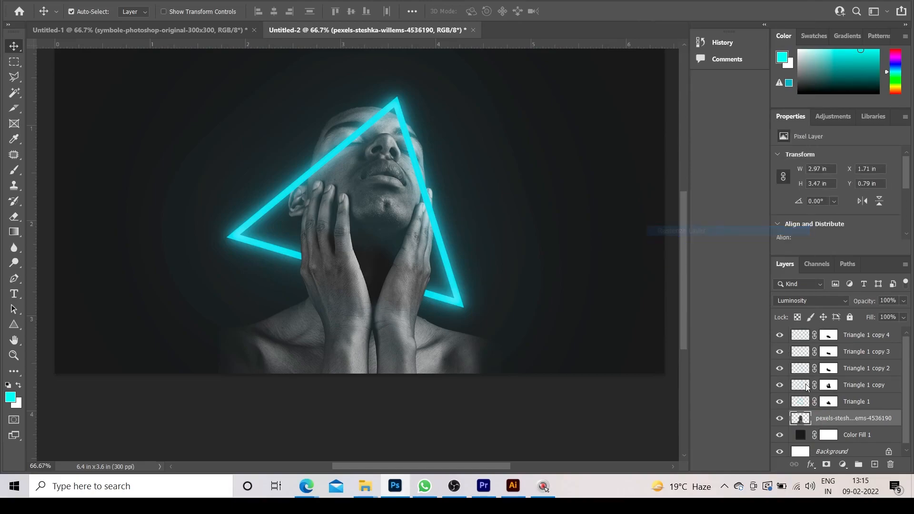
pyautogui.rightClick(821, 416)
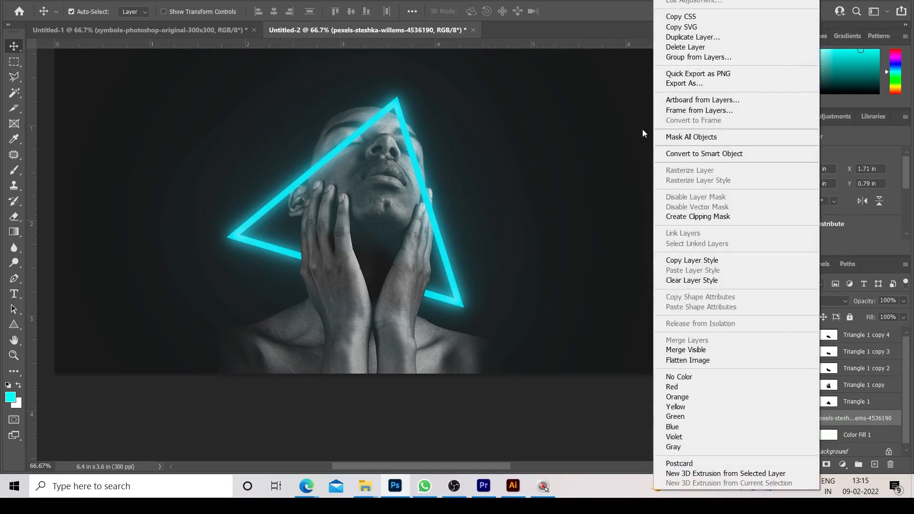
pyautogui.click(676, 38)
pyautogui.click(552, 117)
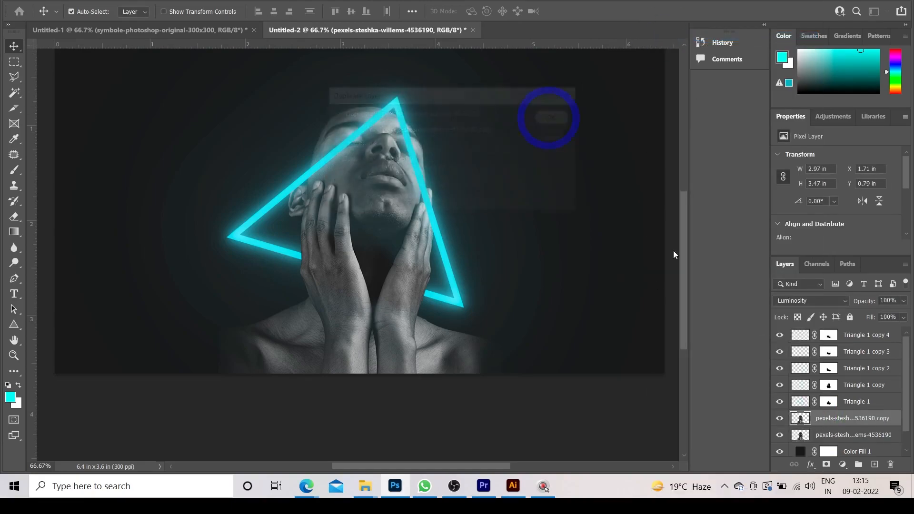
# Select the portrait copy layer and sample the neon triangle's cyan as the foreground color
pyautogui.click(801, 419)
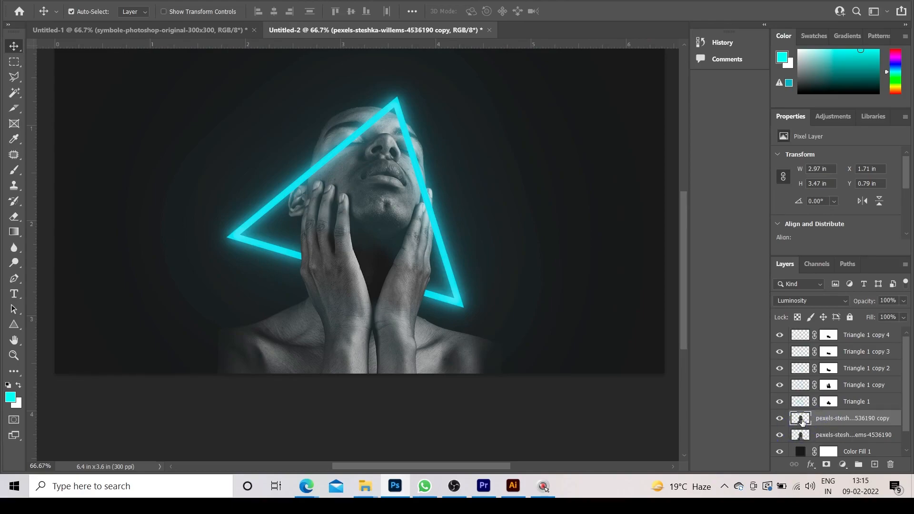
pyautogui.press('b')
pyautogui.press('alt')
pyautogui.press('i')
pyautogui.click(341, 150)
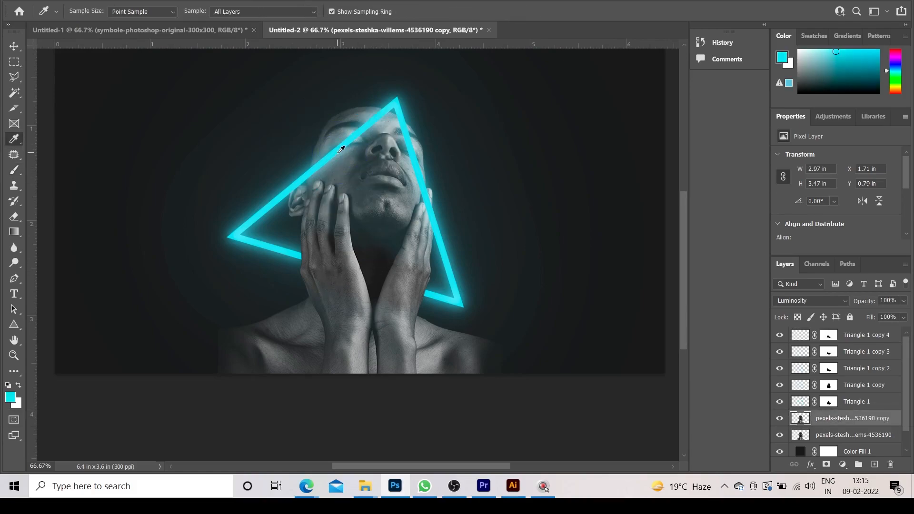
# Set the brush to 250 px at 21% opacity, test it on the face, and choose a slightly darker cyan
pyautogui.press('b')
pyautogui.press(']')
pyautogui.press(']')
pyautogui.press(']')
pyautogui.press(']')
pyautogui.press(']')
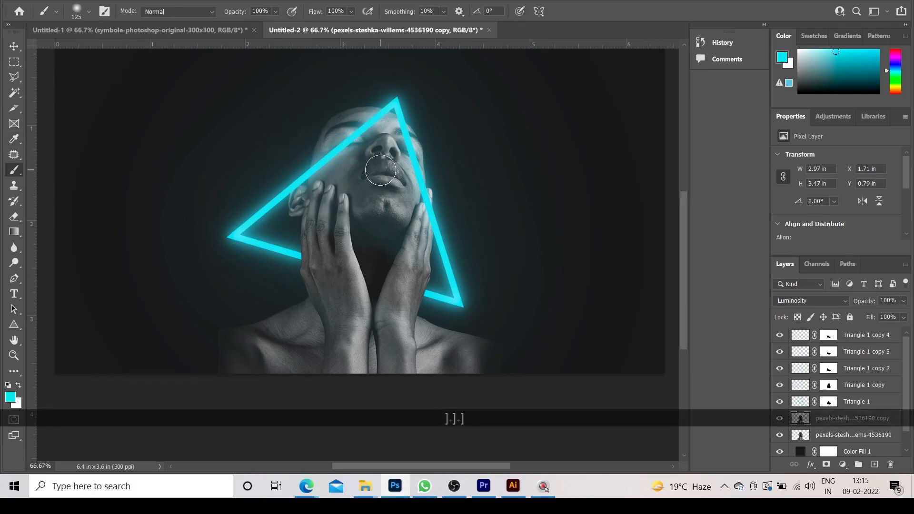
pyautogui.click(276, 12)
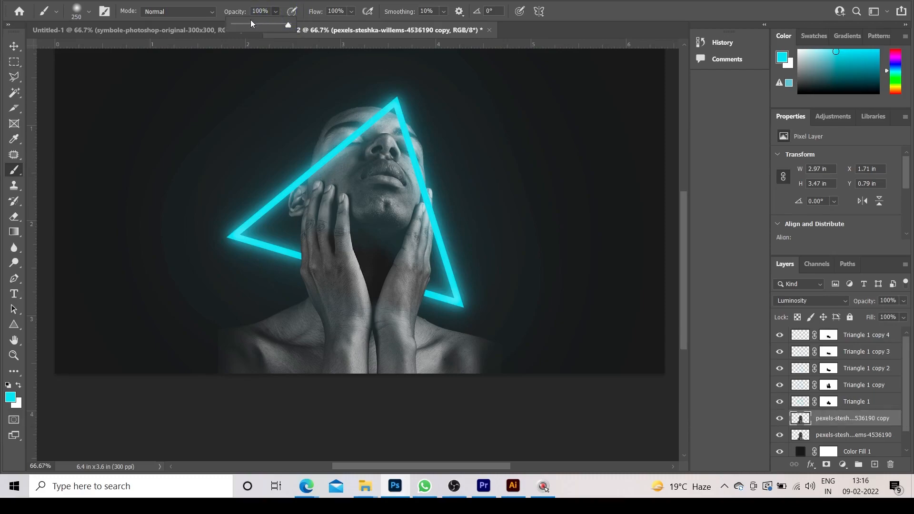
pyautogui.click(374, 192)
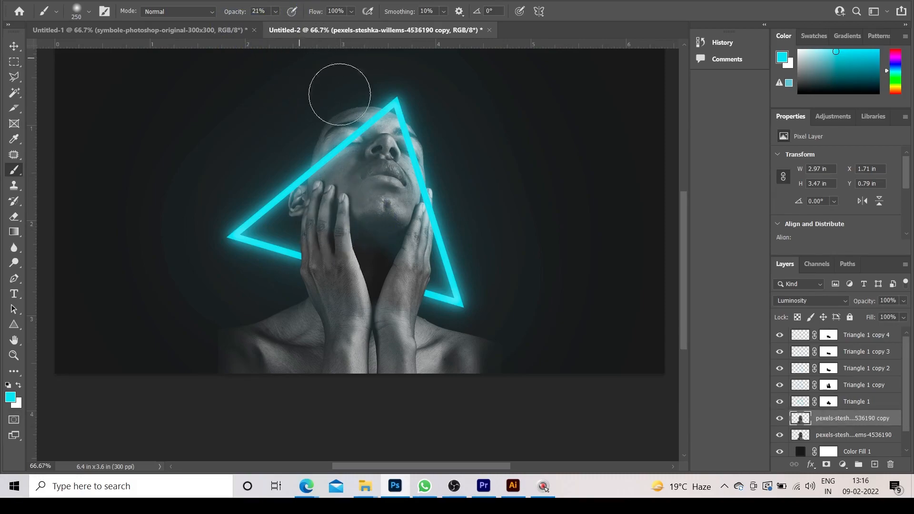
pyautogui.click(840, 57)
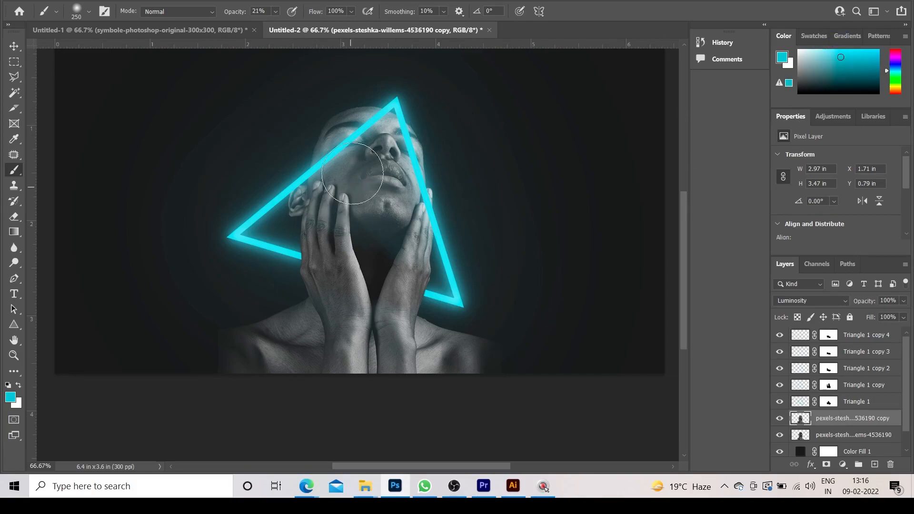
pyautogui.click(367, 210)
pyautogui.press('ctrl')
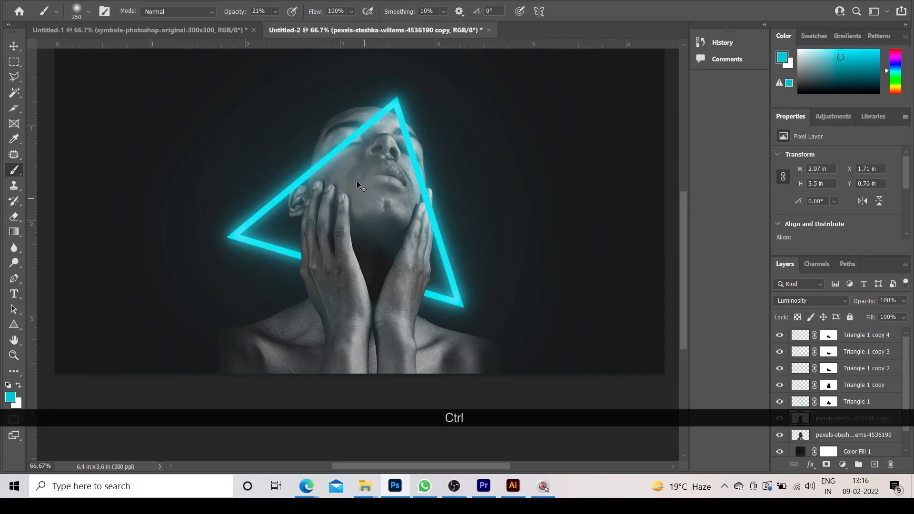
# Try painting cyan over the face and both hands on the portrait copy at 100% brush opacity
pyautogui.click(275, 14)
pyautogui.moveTo(286, 30); pyautogui.dragTo(360, 33)
pyautogui.moveTo(382, 165)
pyautogui.mouseDown()
pyautogui.moveTo(354, 227)
pyautogui.moveTo(346, 315)
pyautogui.mouseUp()
pyautogui.moveTo(375, 187); pyautogui.dragTo(389, 308)
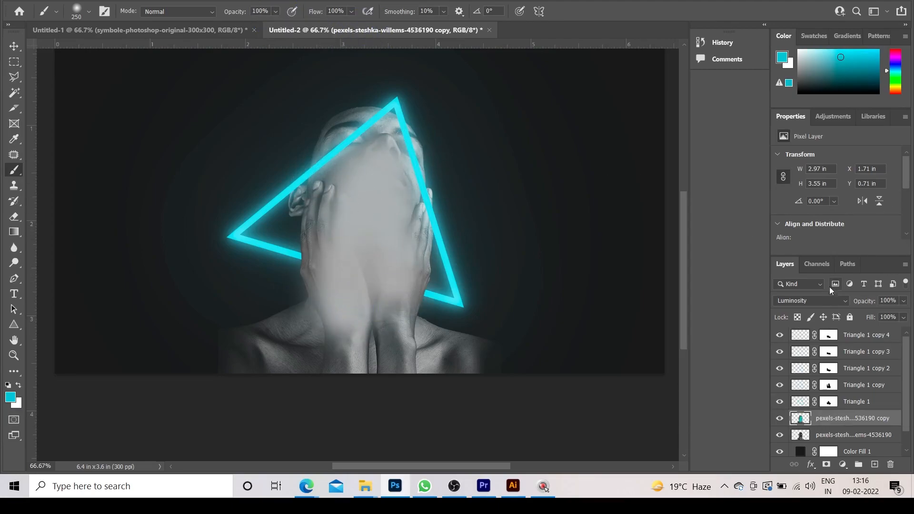
# Try the Normal and Multiply blend modes on the painted portrait copy
pyautogui.click(816, 300)
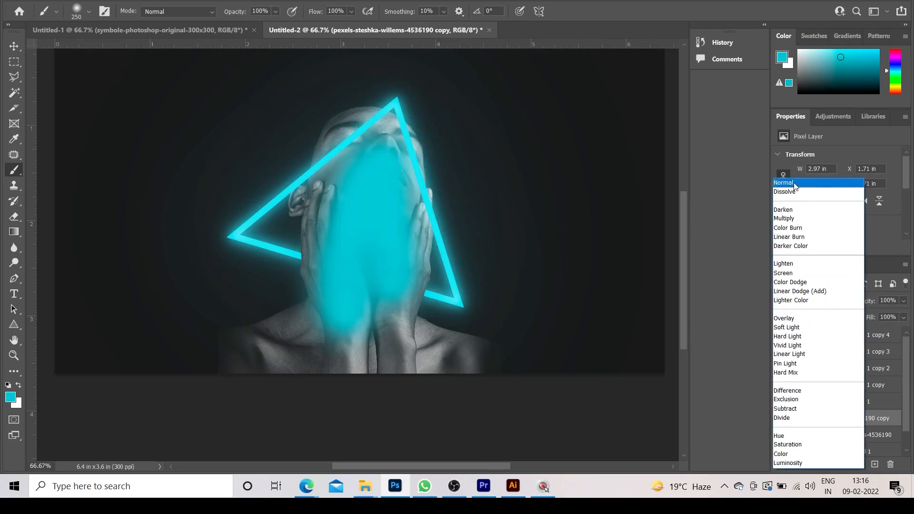
pyautogui.click(794, 184)
pyautogui.click(815, 302)
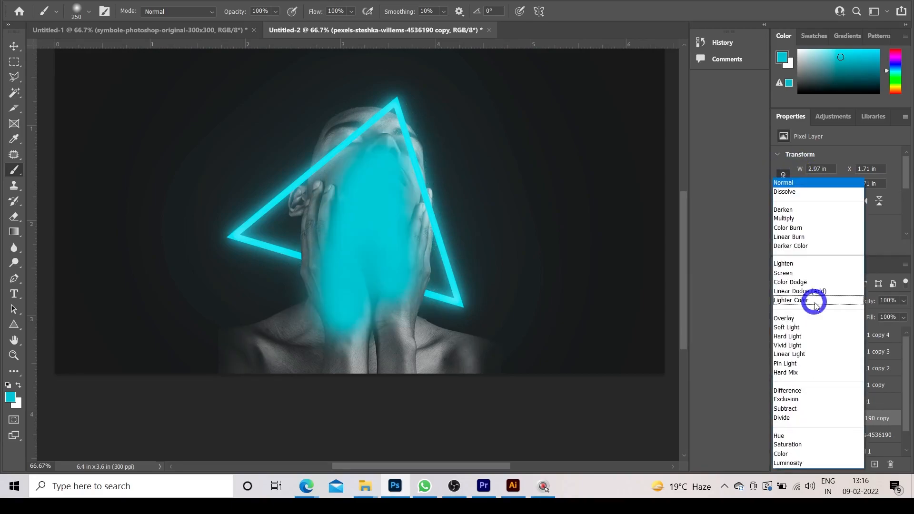
pyautogui.click(779, 219)
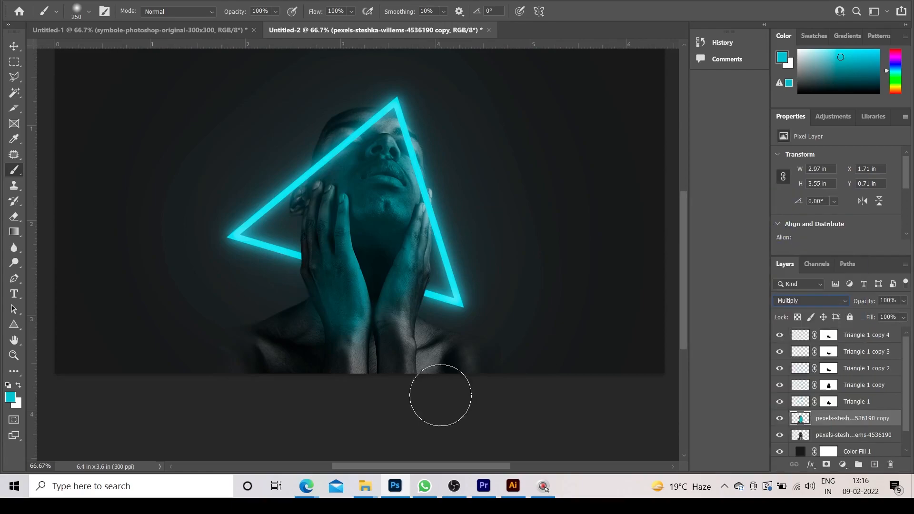
# Undo the blend mode changes and the cyan strokes on the portrait copy
pyautogui.hotkey('ctrl', 'z')
pyautogui.hotkey('ctrl', 'z')
pyautogui.hotkey('ctrl', 'z')
pyautogui.hotkey('ctrl', 'z')
pyautogui.hotkey('ctrl', 'z')
pyautogui.hotkey('ctrl', 'z')
# Set the brush opacity to 23% and the portrait copy's blend mode to Multiply
pyautogui.click(276, 12)
pyautogui.moveTo(247, 28); pyautogui.dragTo(247, 28)
pyautogui.click(812, 300)
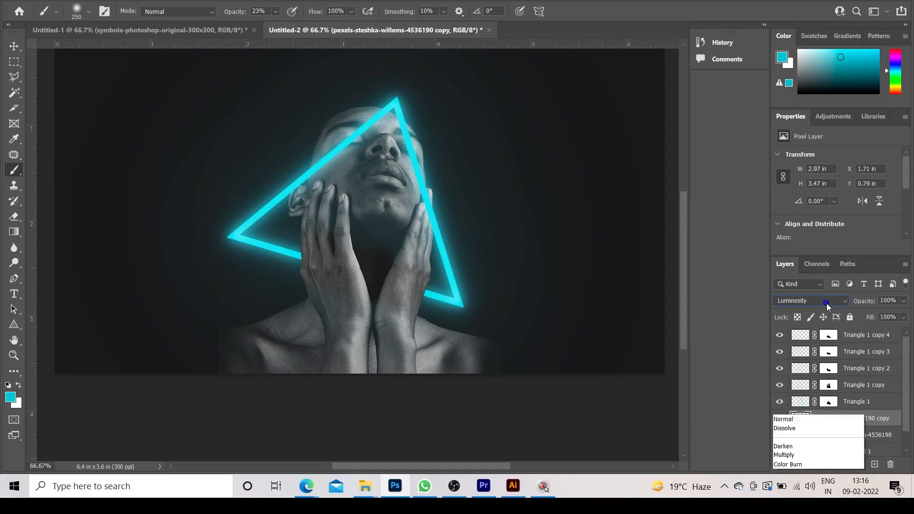
pyautogui.click(808, 221)
# Paint cyan over the face, hands, forearms and shoulders on the portrait copy
pyautogui.moveTo(390, 192)
pyautogui.mouseDown()
pyautogui.moveTo(371, 187)
pyautogui.moveTo(359, 250)
pyautogui.moveTo(365, 176)
pyautogui.moveTo(393, 245)
pyautogui.moveTo(387, 182)
pyautogui.moveTo(396, 238)
pyautogui.moveTo(396, 149)
pyautogui.moveTo(344, 225)
pyautogui.moveTo(356, 285)
pyautogui.moveTo(327, 237)
pyautogui.moveTo(328, 287)
pyautogui.moveTo(352, 341)
pyautogui.moveTo(335, 278)
pyautogui.moveTo(328, 290)
pyautogui.moveTo(343, 369)
pyautogui.moveTo(344, 298)
pyautogui.moveTo(409, 278)
pyautogui.moveTo(412, 267)
pyautogui.moveTo(402, 342)
pyautogui.moveTo(414, 343)
pyautogui.moveTo(408, 266)
pyautogui.moveTo(395, 322)
pyautogui.moveTo(360, 241)
pyautogui.moveTo(377, 338)
pyautogui.moveTo(371, 149)
pyautogui.moveTo(384, 238)
pyautogui.moveTo(374, 175)
pyautogui.moveTo(358, 175)
pyautogui.moveTo(338, 247)
pyautogui.moveTo(318, 225)
pyautogui.moveTo(329, 240)
pyautogui.moveTo(349, 219)
pyautogui.moveTo(345, 293)
pyautogui.moveTo(313, 326)
pyautogui.mouseUp()
pyautogui.moveTo(282, 369); pyautogui.dragTo(335, 335)
pyautogui.moveTo(420, 373)
pyautogui.mouseDown()
pyautogui.moveTo(469, 374)
pyautogui.moveTo(324, 347)
pyautogui.moveTo(349, 233)
pyautogui.moveTo(405, 287)
pyautogui.mouseUp()
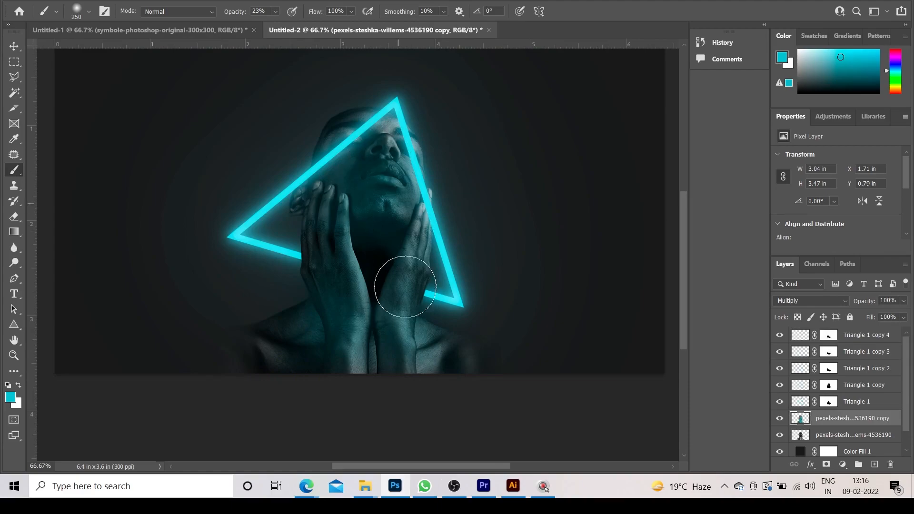
# Select the portrait copy layer and add a white layer mask to it
pyautogui.click(11, 45)
pyautogui.press('ctrl+KP_Add')
pyautogui.press('ctrl+KP_Add')
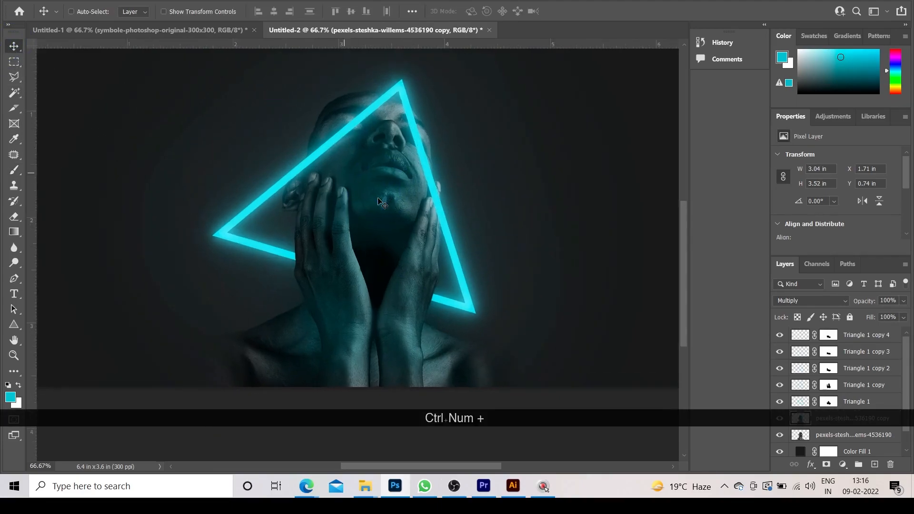
pyautogui.press('space')
pyautogui.moveTo(384, 195); pyautogui.dragTo(411, 177)
pyautogui.click(800, 421)
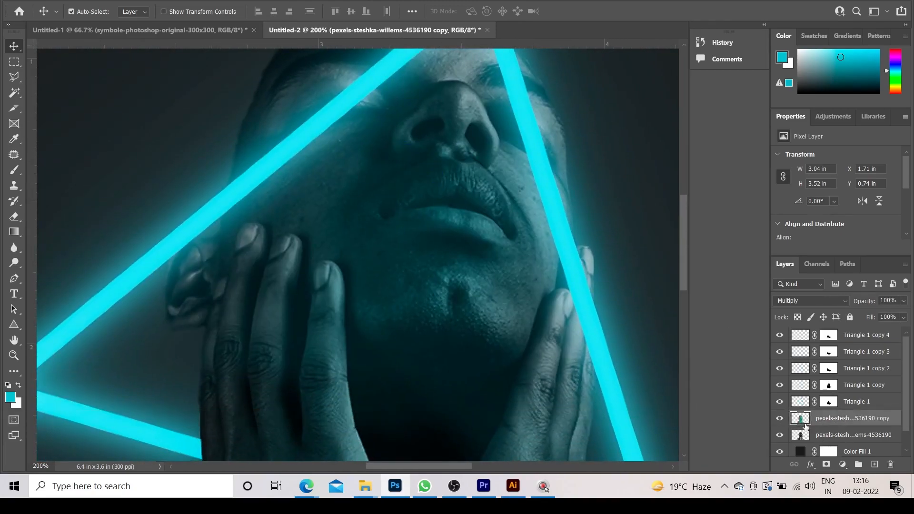
pyautogui.click(827, 465)
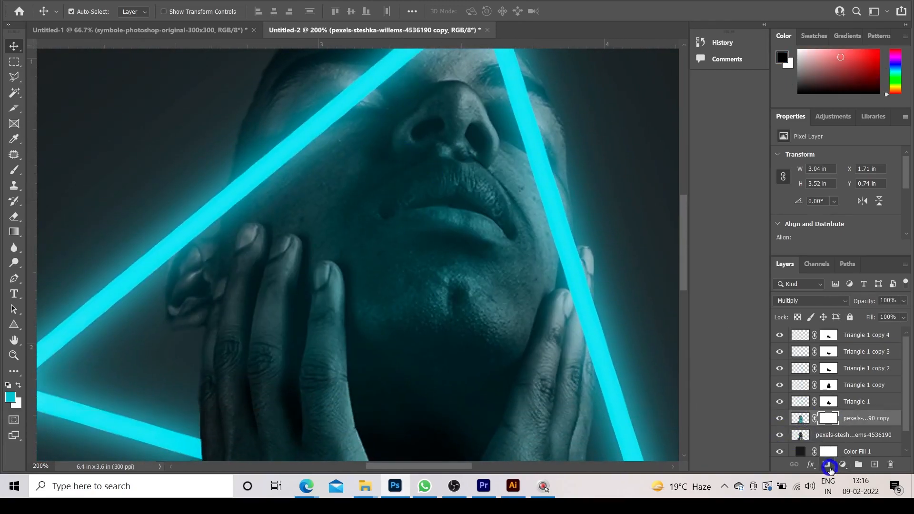
# Set the brush to 50 px at 13% opacity for painting black on the mask
pyautogui.press('b')
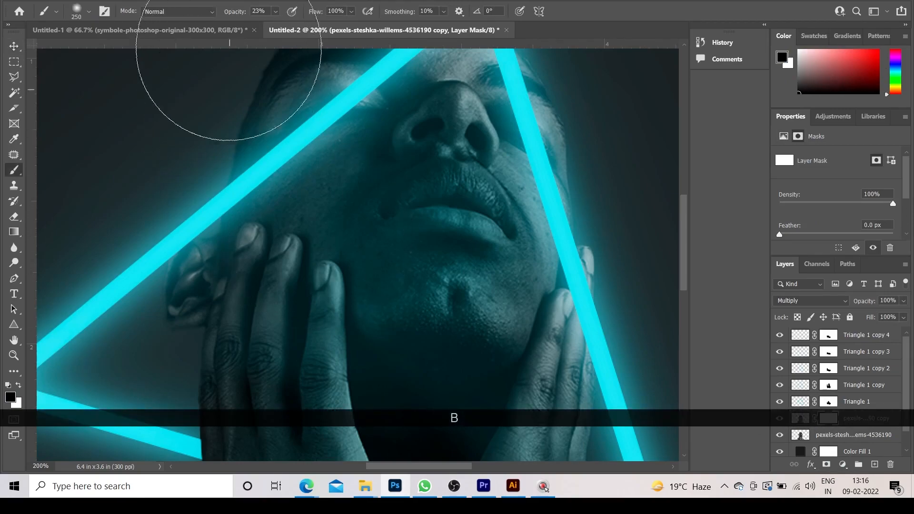
pyautogui.click(275, 11)
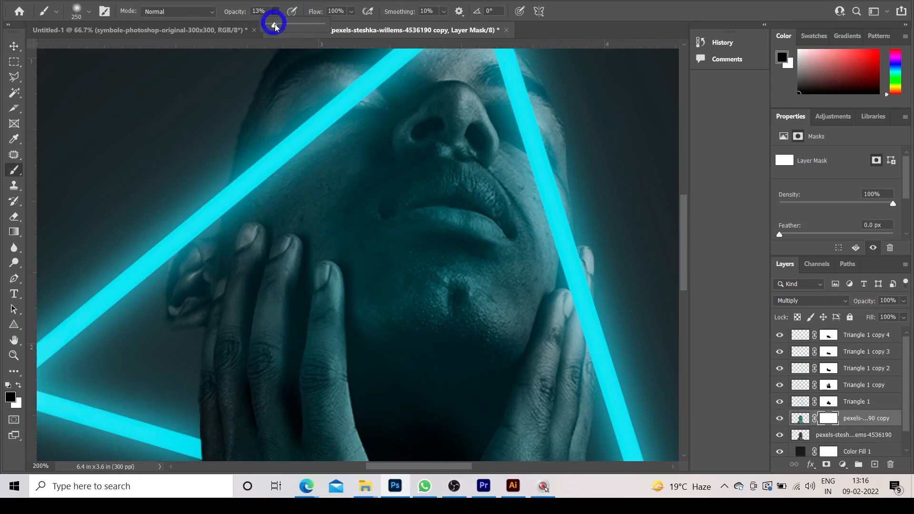
pyautogui.press('[')
pyautogui.press('[')
pyautogui.press('[')
pyautogui.press('[')
pyautogui.press('[')
pyautogui.press('[')
pyautogui.press('[')
pyautogui.press('[')
pyautogui.press('[')
pyautogui.press('[')
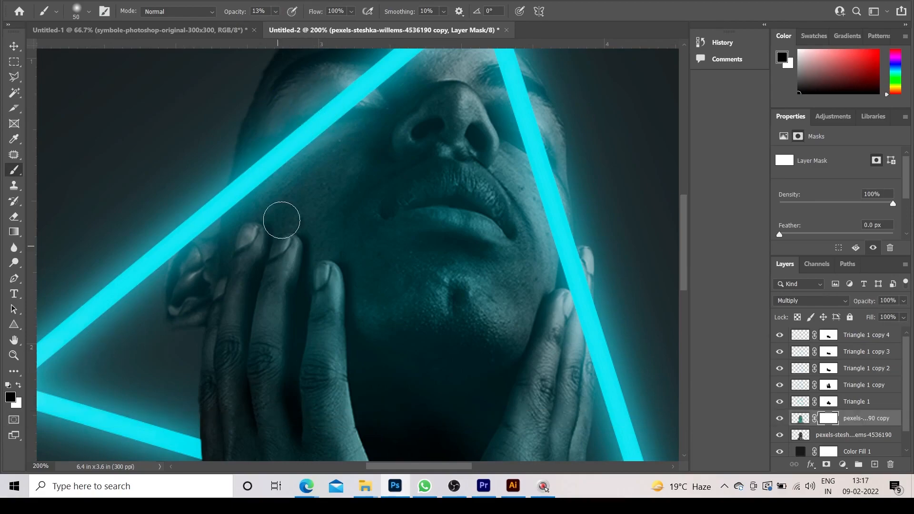
# Paint black on the portrait copy's mask over the cheeks and beside the nose to lighten the skin near the neon lines
pyautogui.press('space')
pyautogui.moveTo(288, 186); pyautogui.dragTo(247, 205)
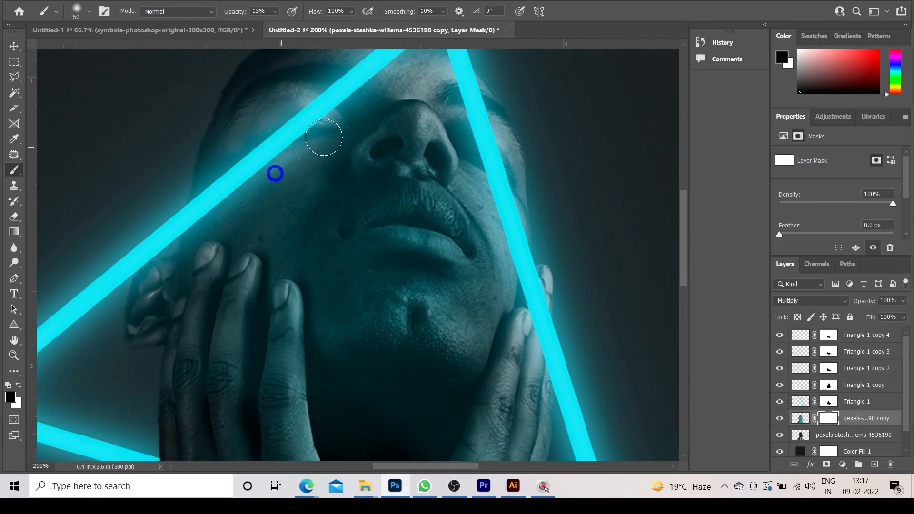
pyautogui.moveTo(478, 177)
pyautogui.mouseDown()
pyautogui.moveTo(478, 192)
pyautogui.moveTo(451, 147)
pyautogui.moveTo(373, 122)
pyautogui.mouseUp()
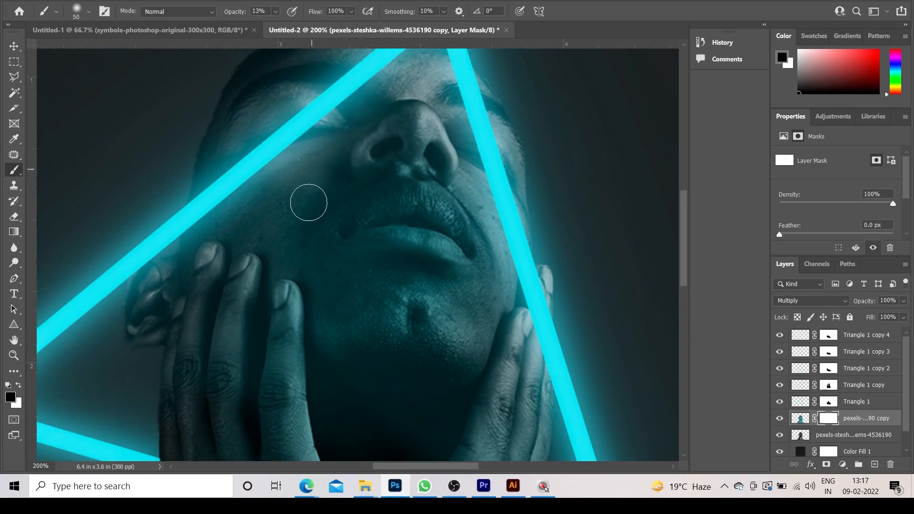
pyautogui.press('ctrl+KP_Subtract')
pyautogui.press('ctrl+KP_Subtract')
pyautogui.press('ctrl+KP_Subtract')
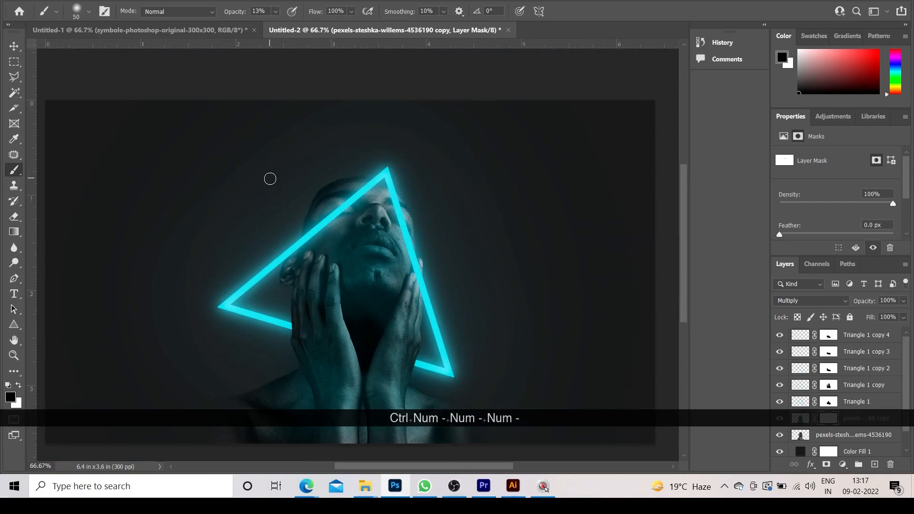
pyautogui.press('KP_Add')
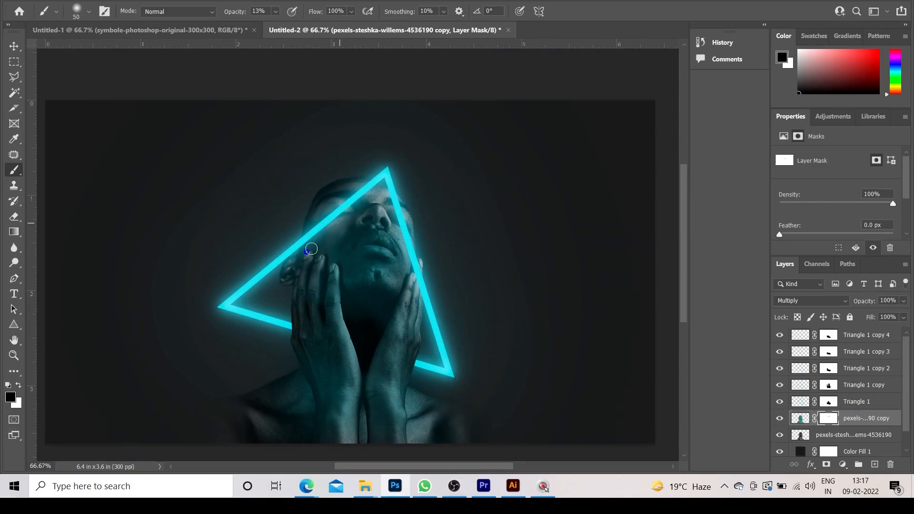
# Apply a Gaussian Blur with a 4.5 px radius to the portrait copy's image content
pyautogui.click(800, 419)
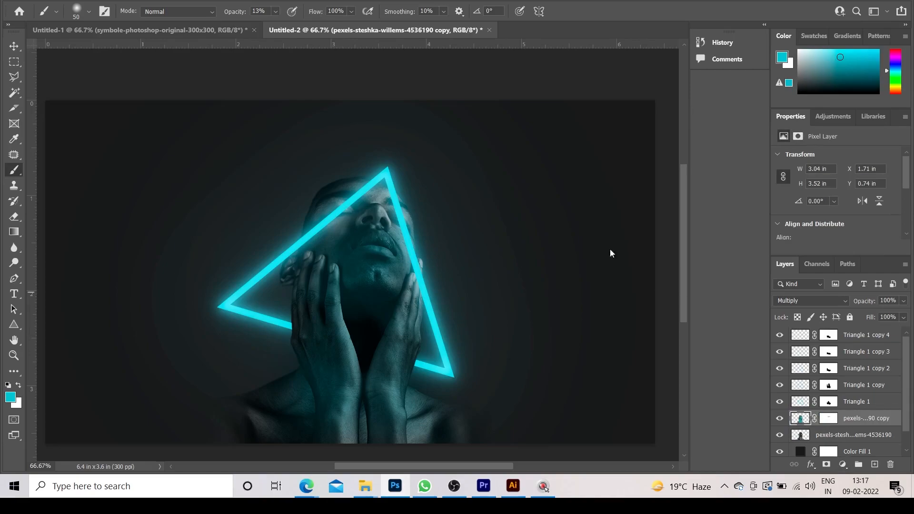
pyautogui.click(165, 0)
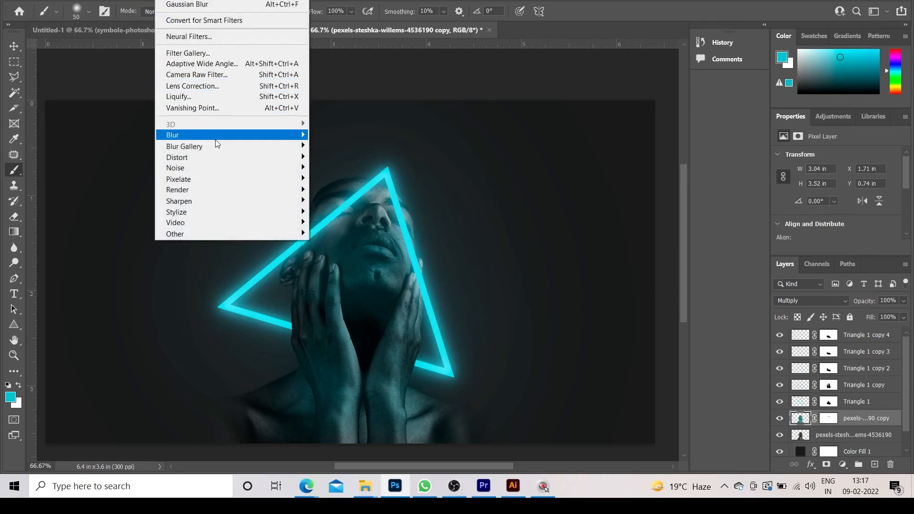
pyautogui.moveTo(217, 136)
pyautogui.click(334, 180)
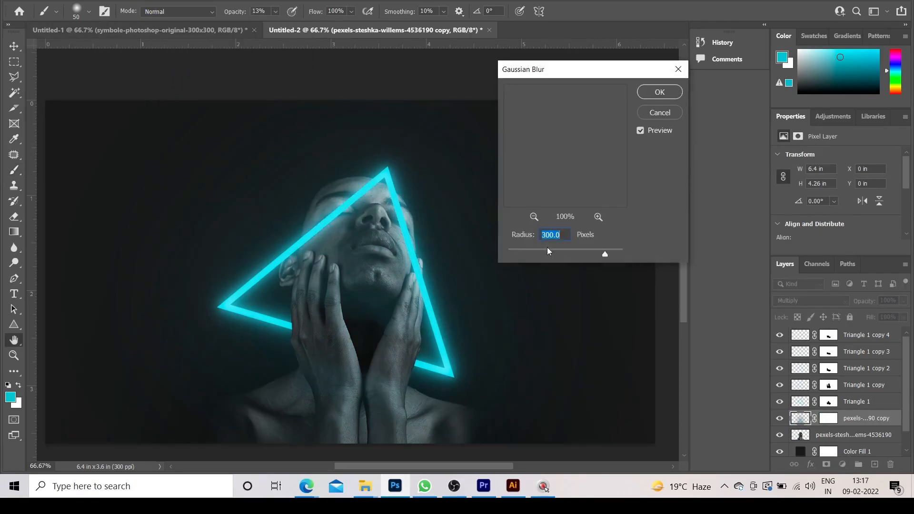
pyautogui.moveTo(550, 253); pyautogui.dragTo(529, 250)
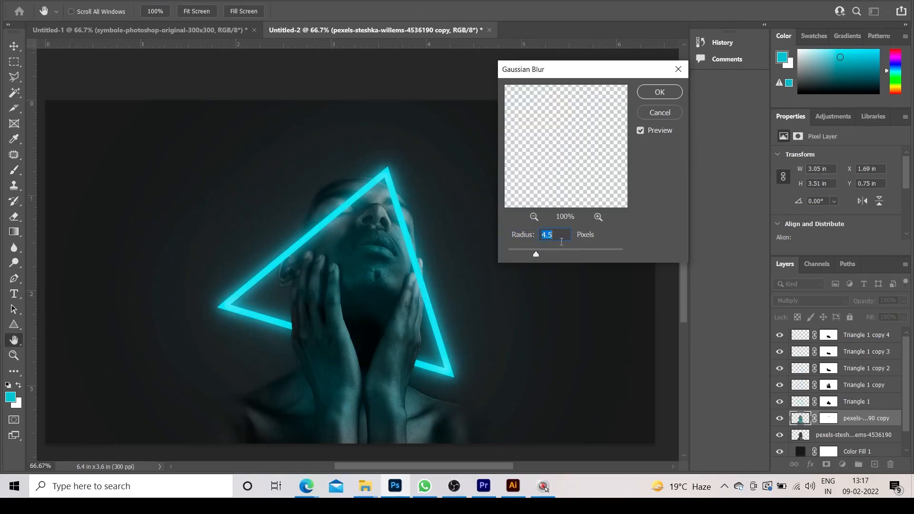
pyautogui.click(660, 92)
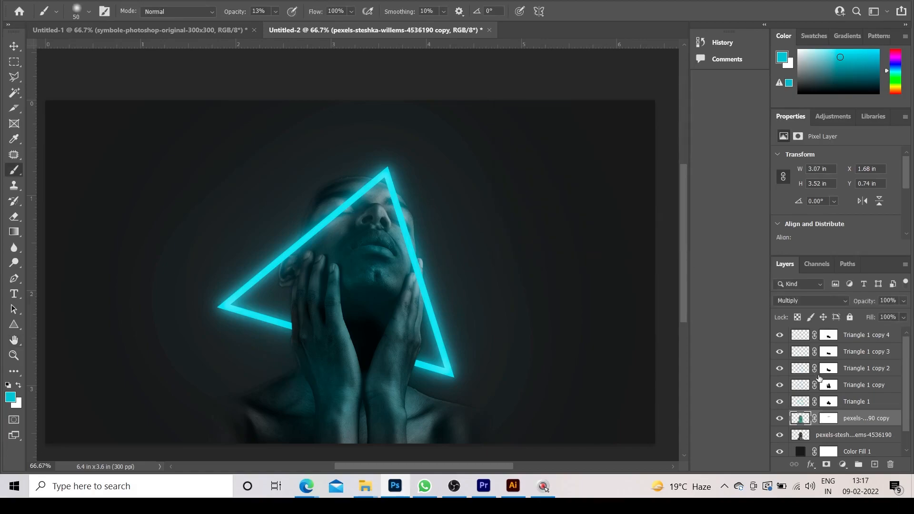
# Duplicate the blurred portrait copy within the Untitled-2 document, keeping the suggested name
pyautogui.rightClick(815, 418)
pyautogui.rightClick(852, 419)
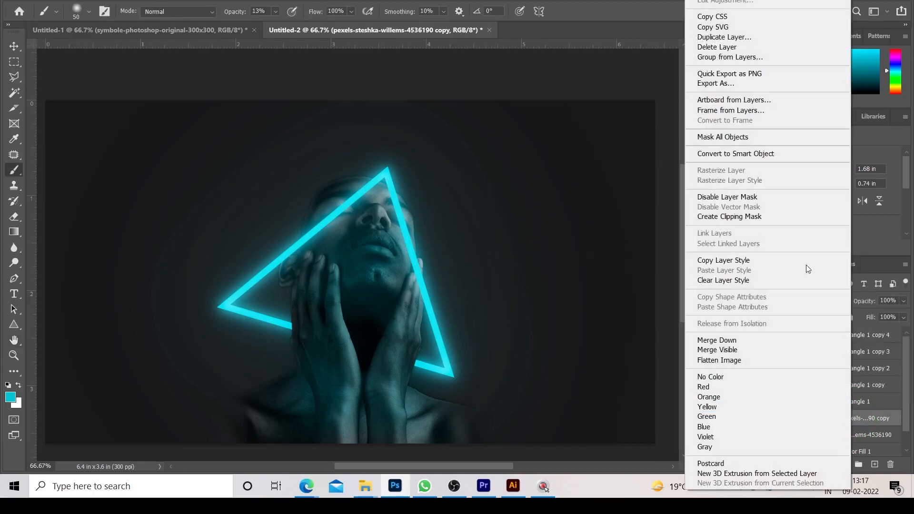
pyautogui.click(714, 37)
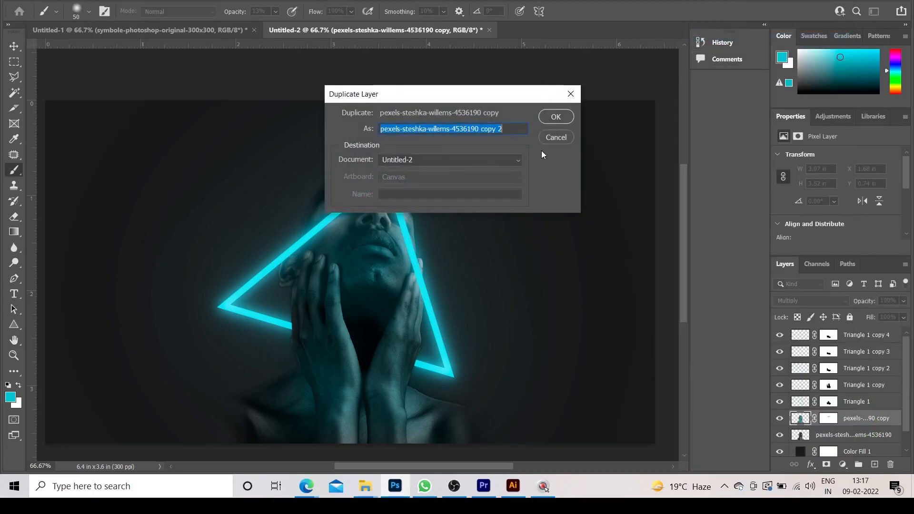
pyautogui.click(556, 117)
# Apply a Gaussian Blur with a 5.6 px radius to the second portrait copy
pyautogui.click(164, 0)
pyautogui.moveTo(280, 140)
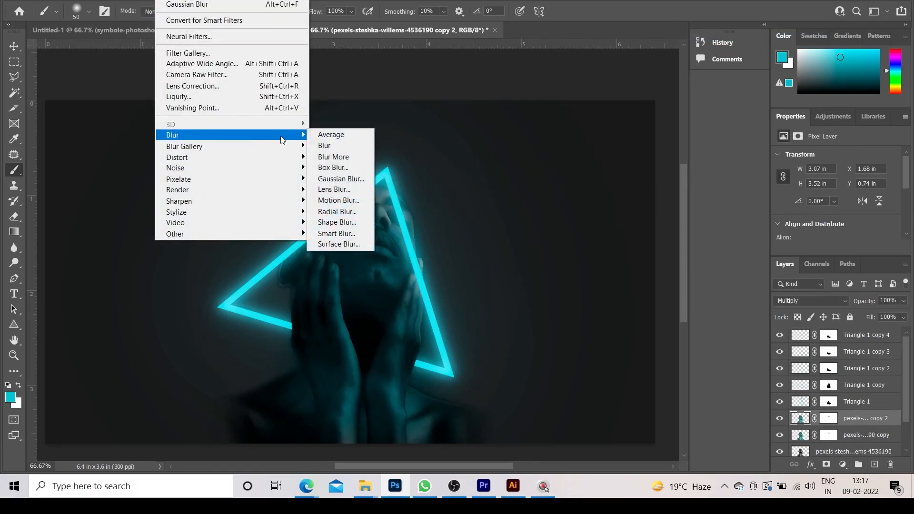
pyautogui.click(344, 178)
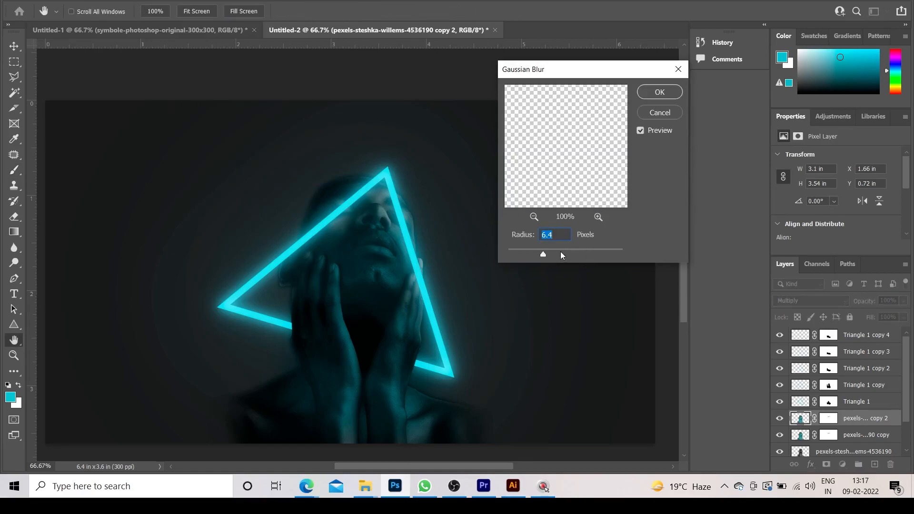
pyautogui.click(552, 255)
pyautogui.click(541, 254)
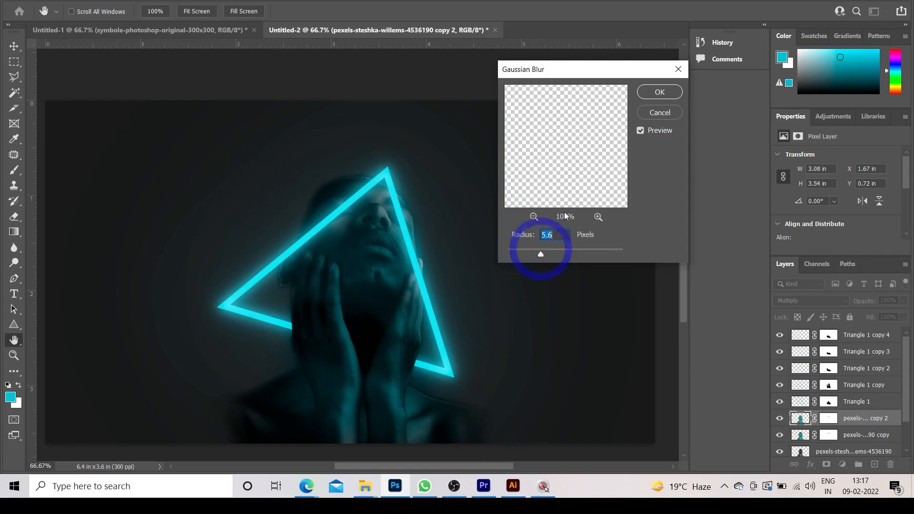
pyautogui.click(655, 96)
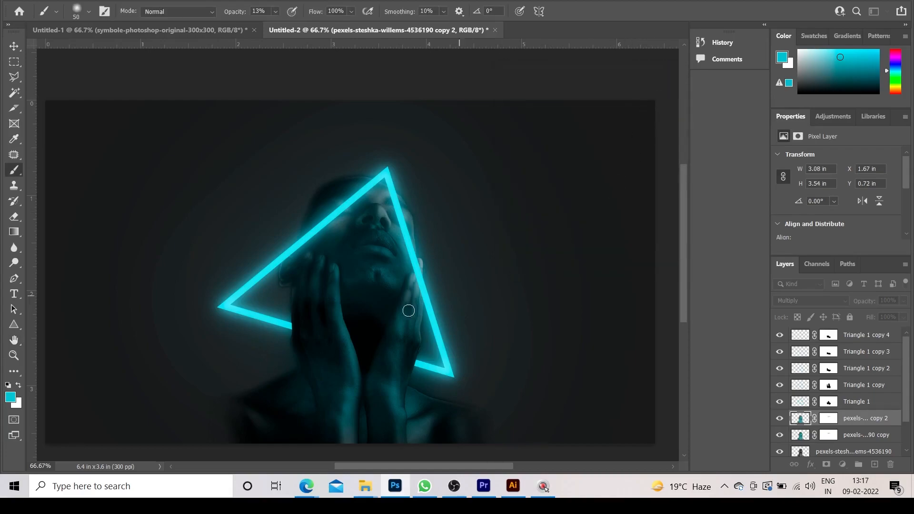
# Hide and show the second portrait copy to compare the image with and without it
pyautogui.click(15, 46)
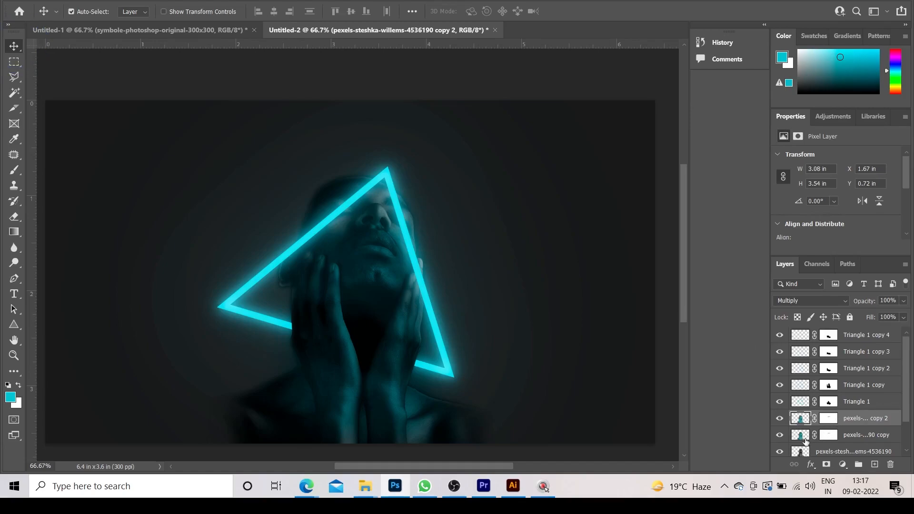
pyautogui.click(781, 419)
pyautogui.click(781, 418)
# Delete the second blurred portrait copy from the document
pyautogui.rightClick(808, 419)
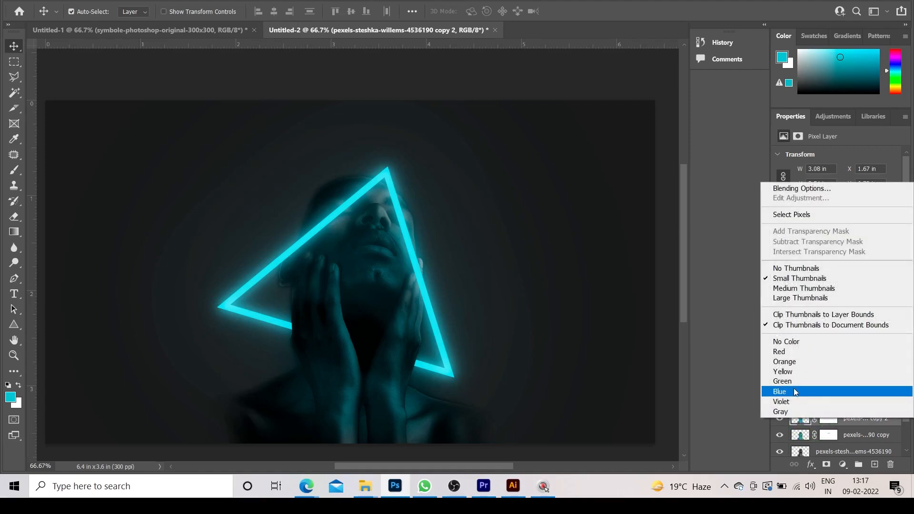
pyautogui.rightClick(847, 423)
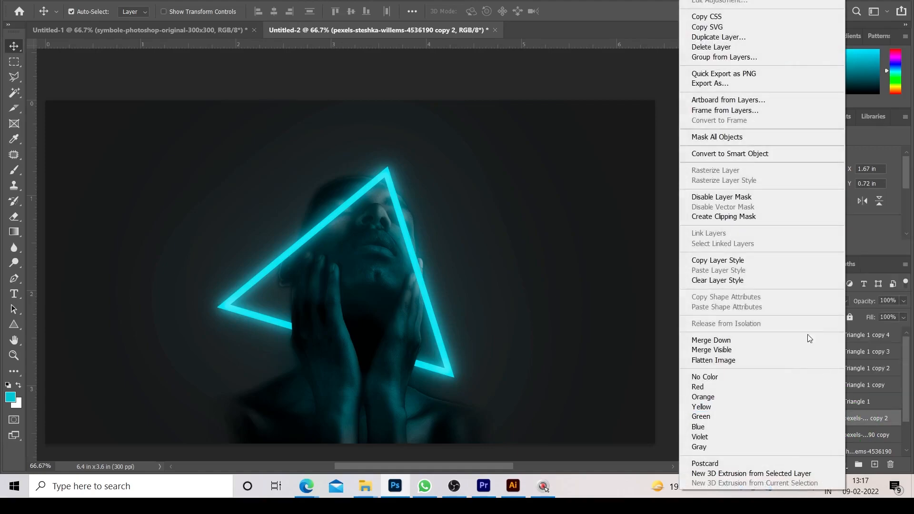
pyautogui.click(693, 47)
pyautogui.click(437, 173)
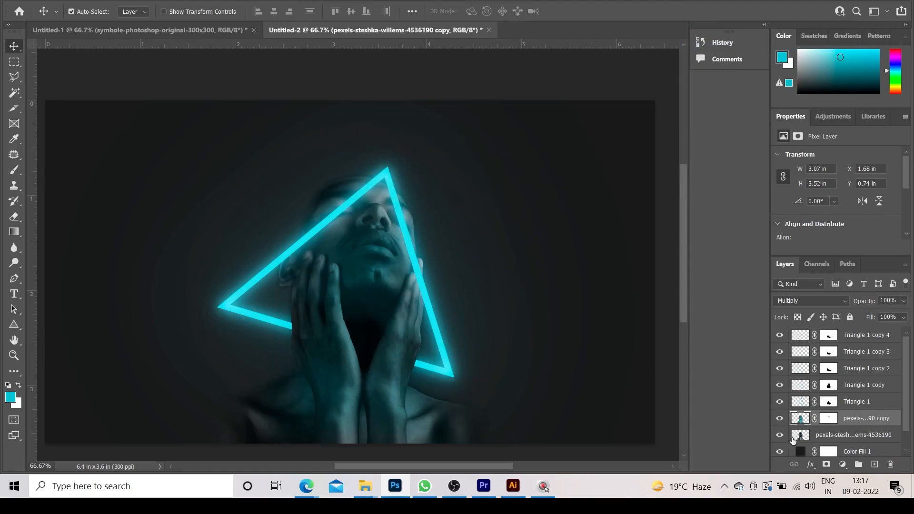
# Merge the remaining blurred portrait copy with the original portrait layer into a single layer
pyautogui.click(809, 434)
pyautogui.click(808, 418)
pyautogui.keyDown('shift'); pyautogui.click(833, 436); pyautogui.keyUp('shift')
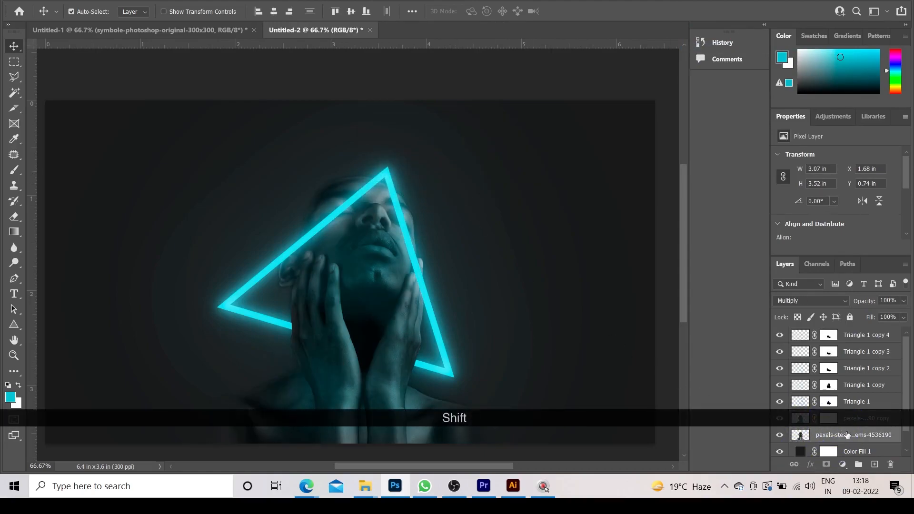
pyautogui.rightClick(833, 435)
pyautogui.click(741, 340)
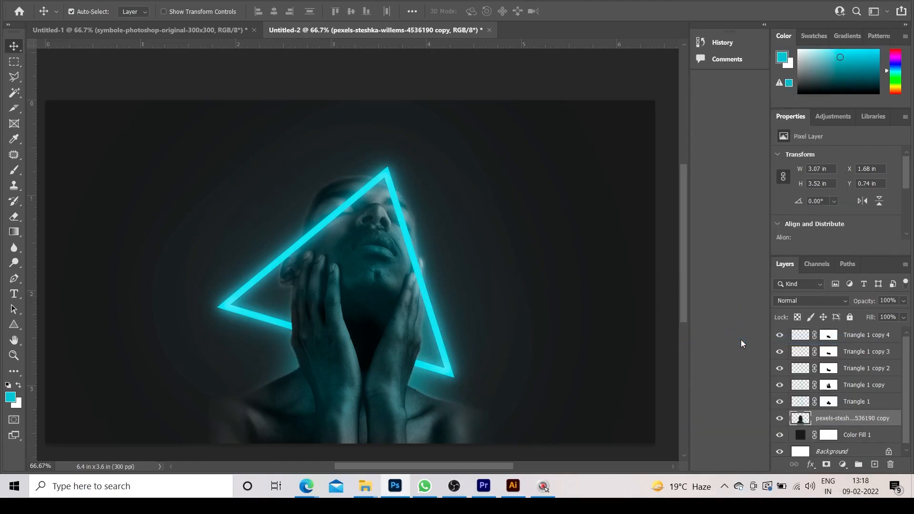
# Add a Color Lookup adjustment directly above the Color Fill 1 layer, using the filmstock_50.3dl 3DLUT file
pyautogui.click(840, 438)
pyautogui.click(843, 464)
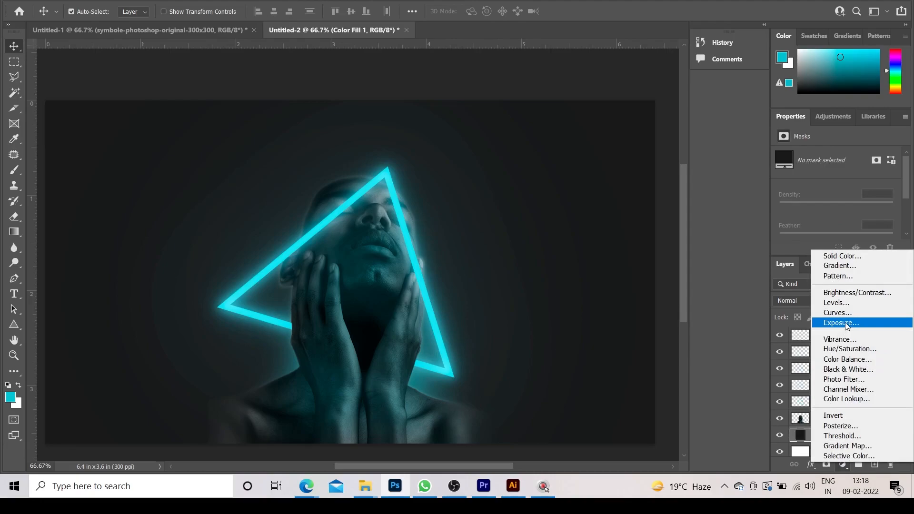
pyautogui.click(856, 399)
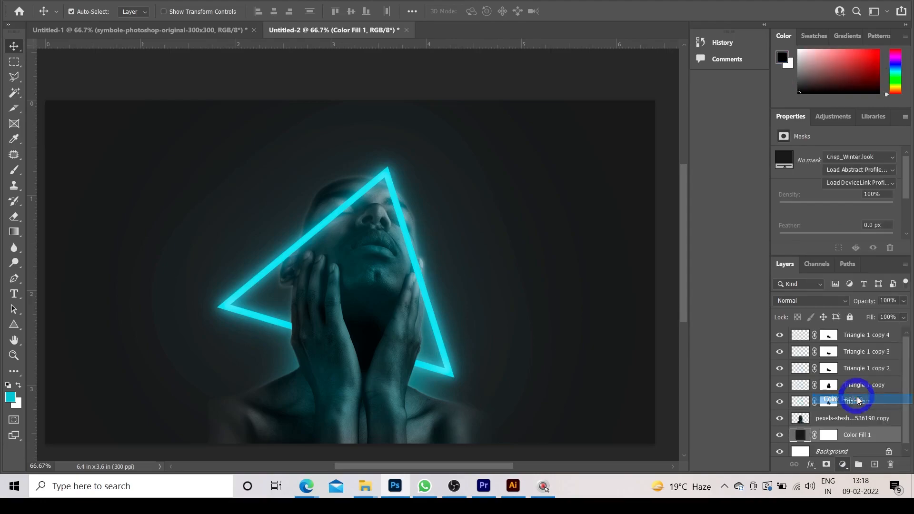
pyautogui.click(853, 158)
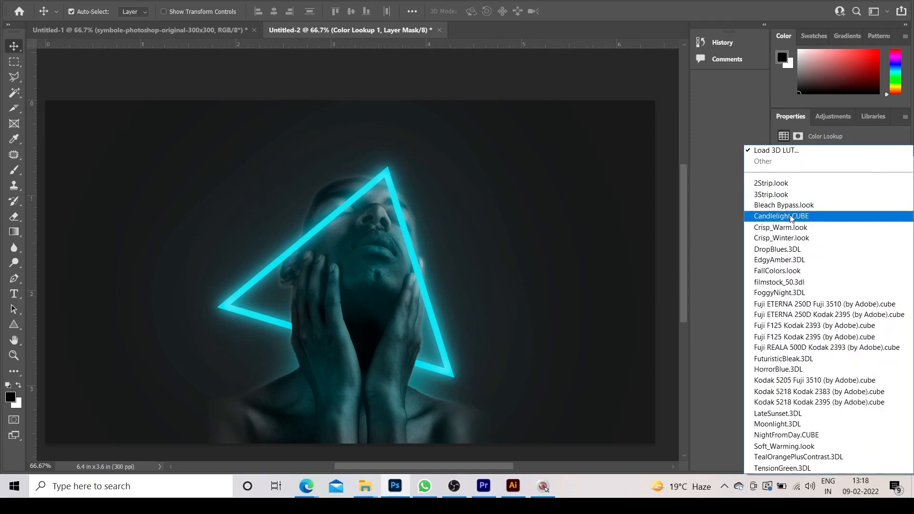
pyautogui.click(797, 282)
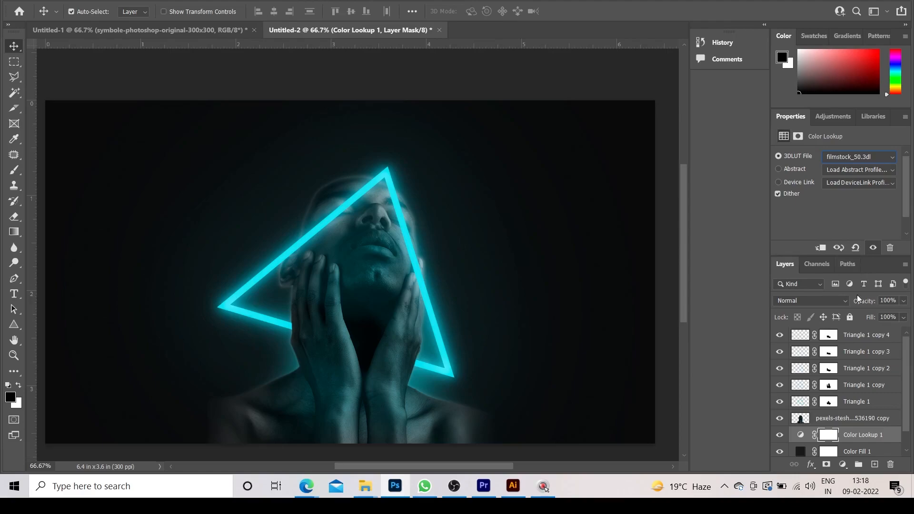
# Load the merged portrait's outline as a selection and contract it by 3 pixels
pyautogui.keyDown('ctrl'); pyautogui.click(800, 418); pyautogui.keyUp('ctrl')
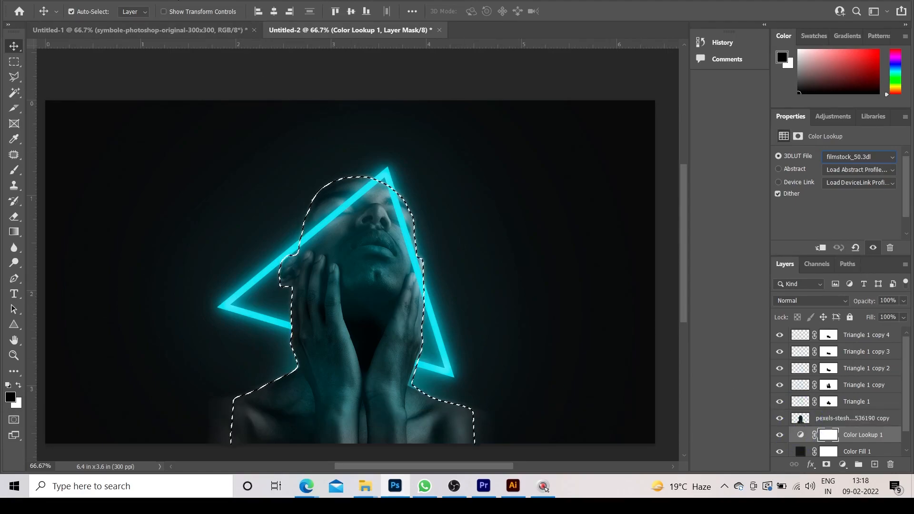
pyautogui.click(145, 0)
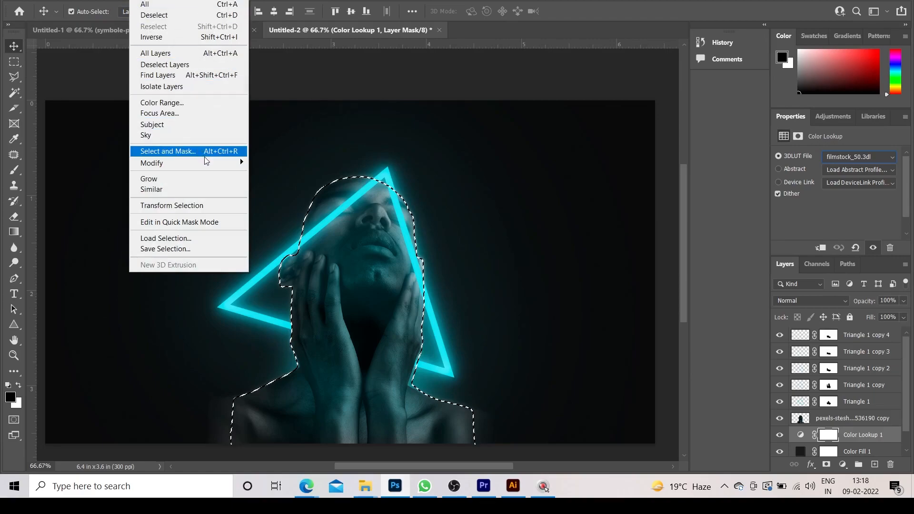
pyautogui.moveTo(211, 166)
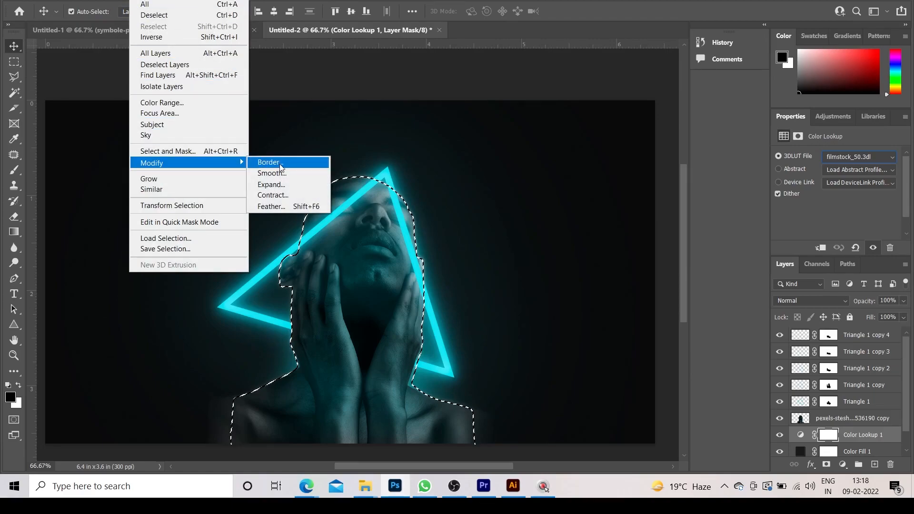
pyautogui.click(293, 193)
pyautogui.write('3')
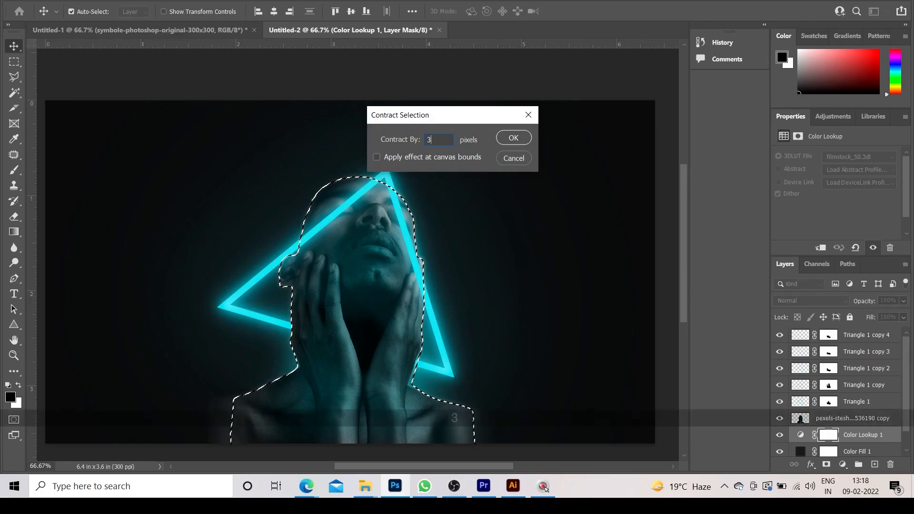
pyautogui.click(513, 138)
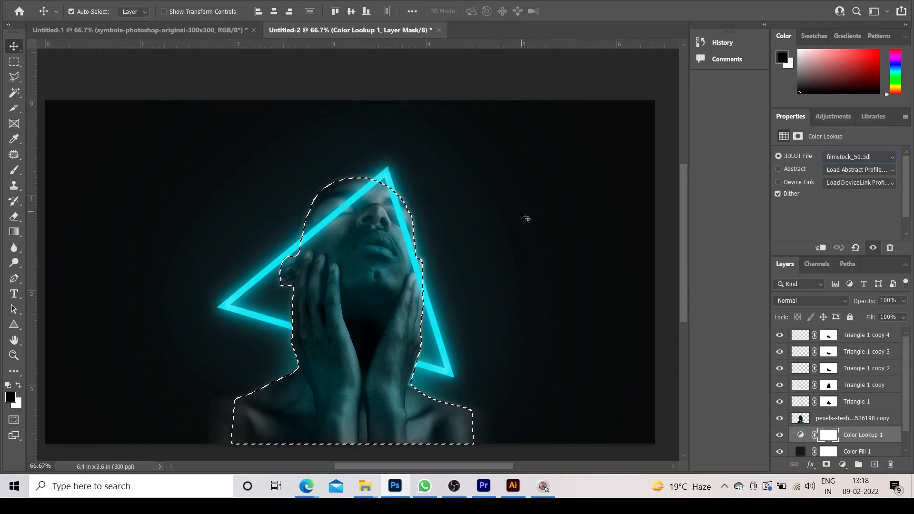
# Invert the selection, clear the fringe around the subject on the merged portrait layer, and deselect
pyautogui.hotkey('ctrl', 'shift', 'i')
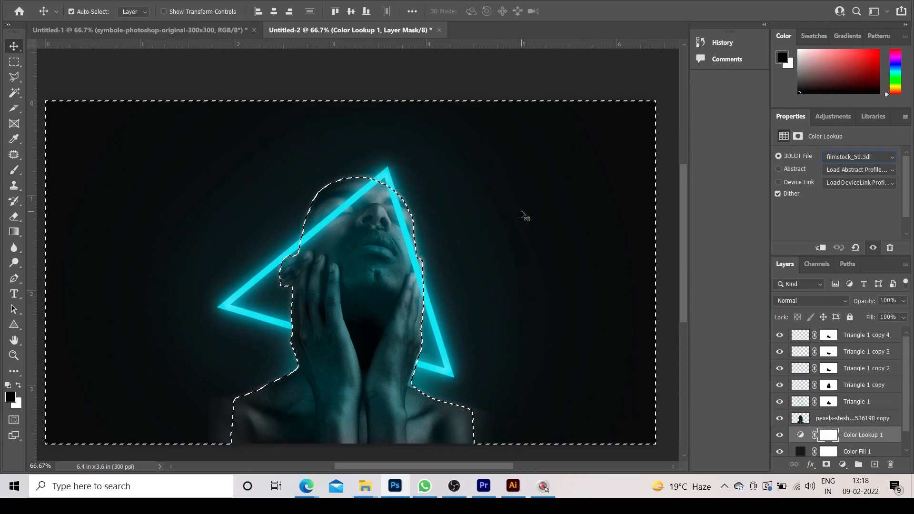
pyautogui.click(809, 426)
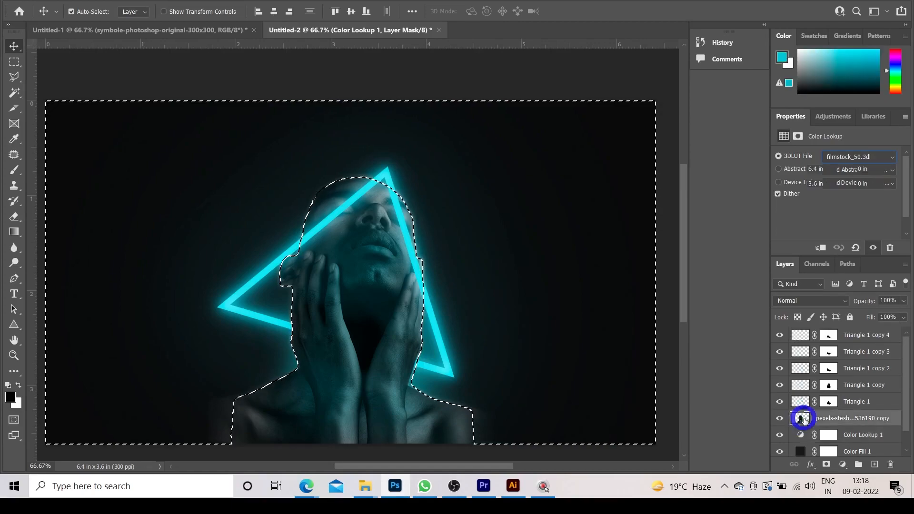
pyautogui.press('Delete')
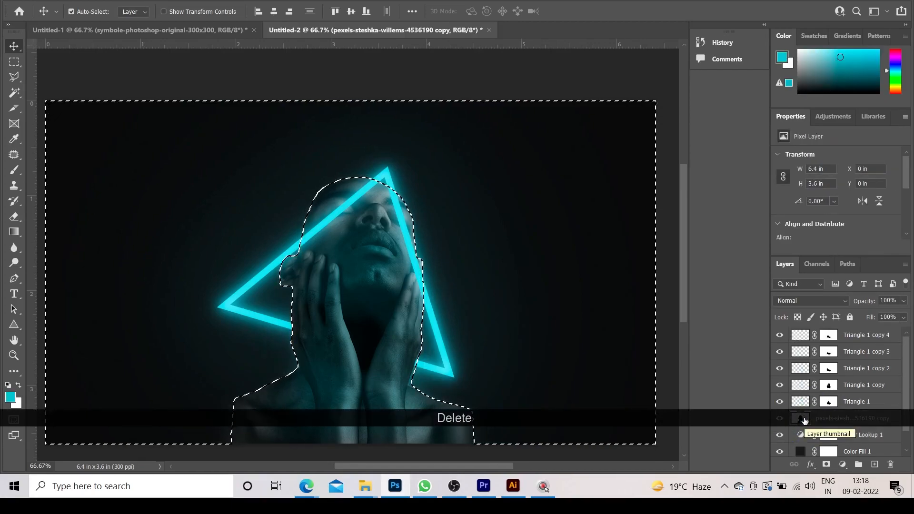
pyautogui.hotkey('ctrl', 'd')
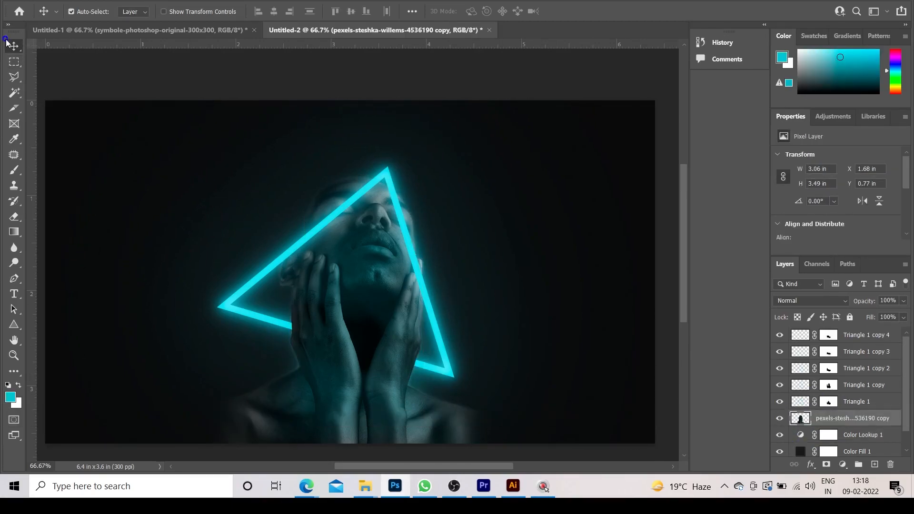
# Move the Color Lookup 1 adjustment above the merged portrait layer so that it also grades the subject
pyautogui.scroll(-1, 803, 435)
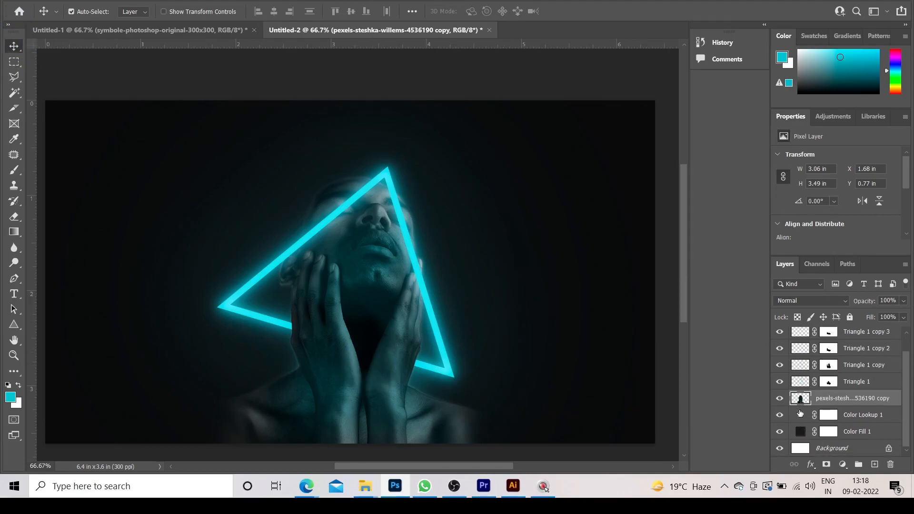
pyautogui.moveTo(858, 419); pyautogui.dragTo(832, 404)
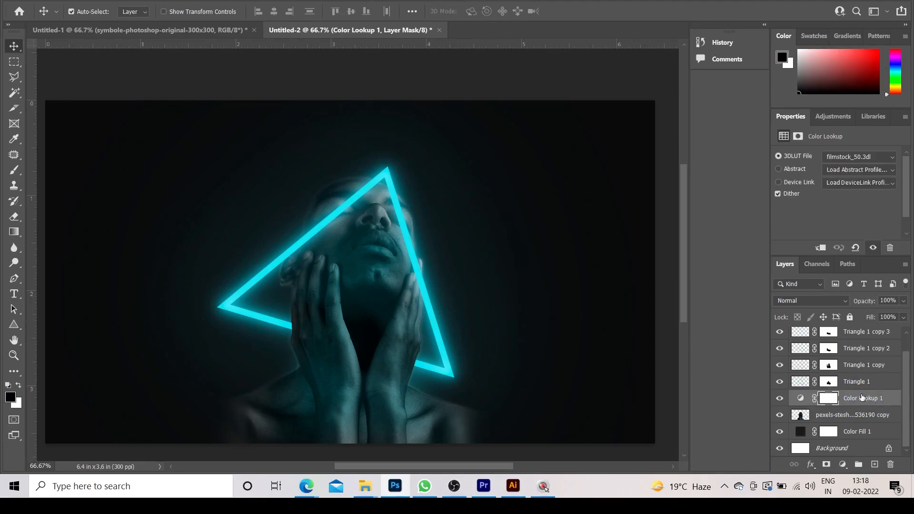
pyautogui.click(802, 400)
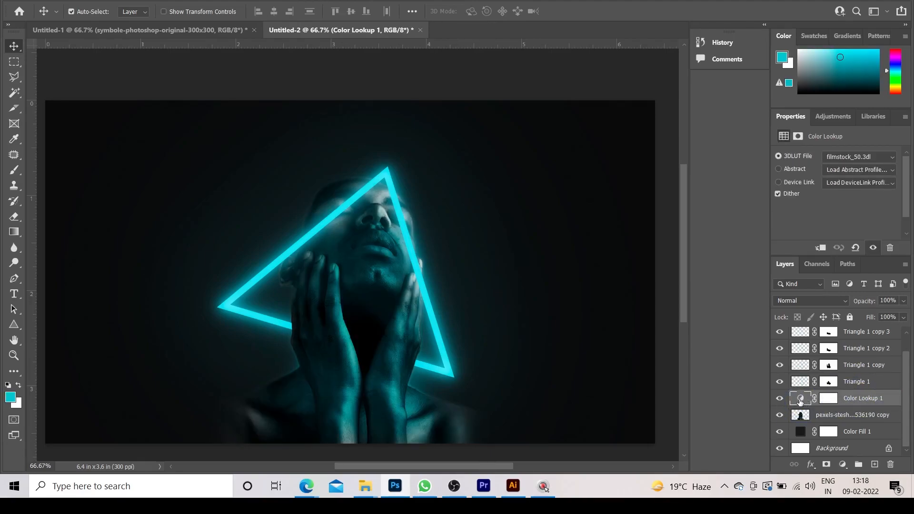
# Add a Color Balance adjustment above Color Lookup 1 with midtones at Cyan–Red -48, Magenta–Green +15 and Yellow–Blue +53
pyautogui.click(842, 465)
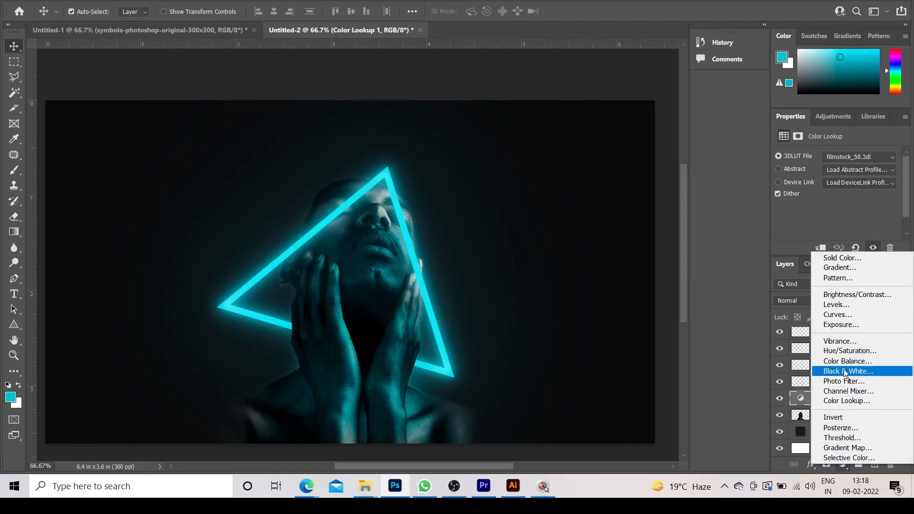
pyautogui.click(845, 361)
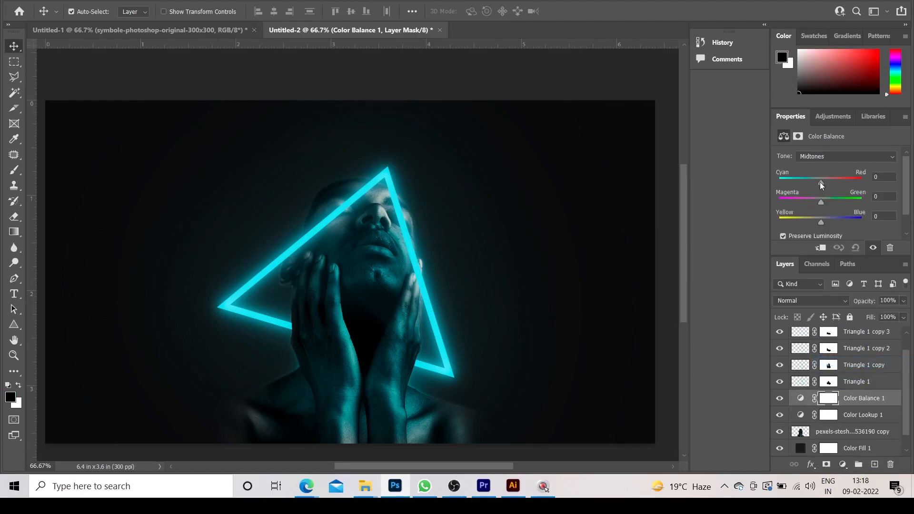
pyautogui.moveTo(821, 182); pyautogui.dragTo(839, 222)
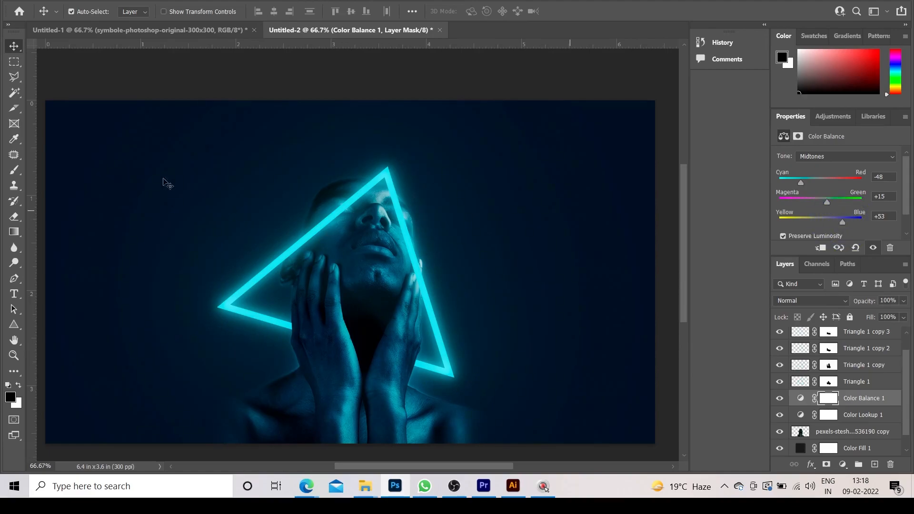
pyautogui.click(14, 47)
pyautogui.click(11, 44)
pyautogui.rightClick(12, 44)
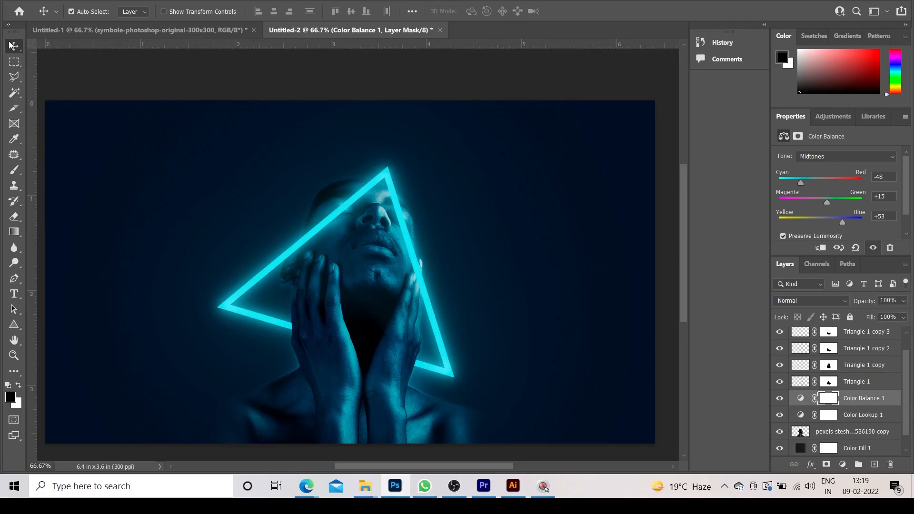